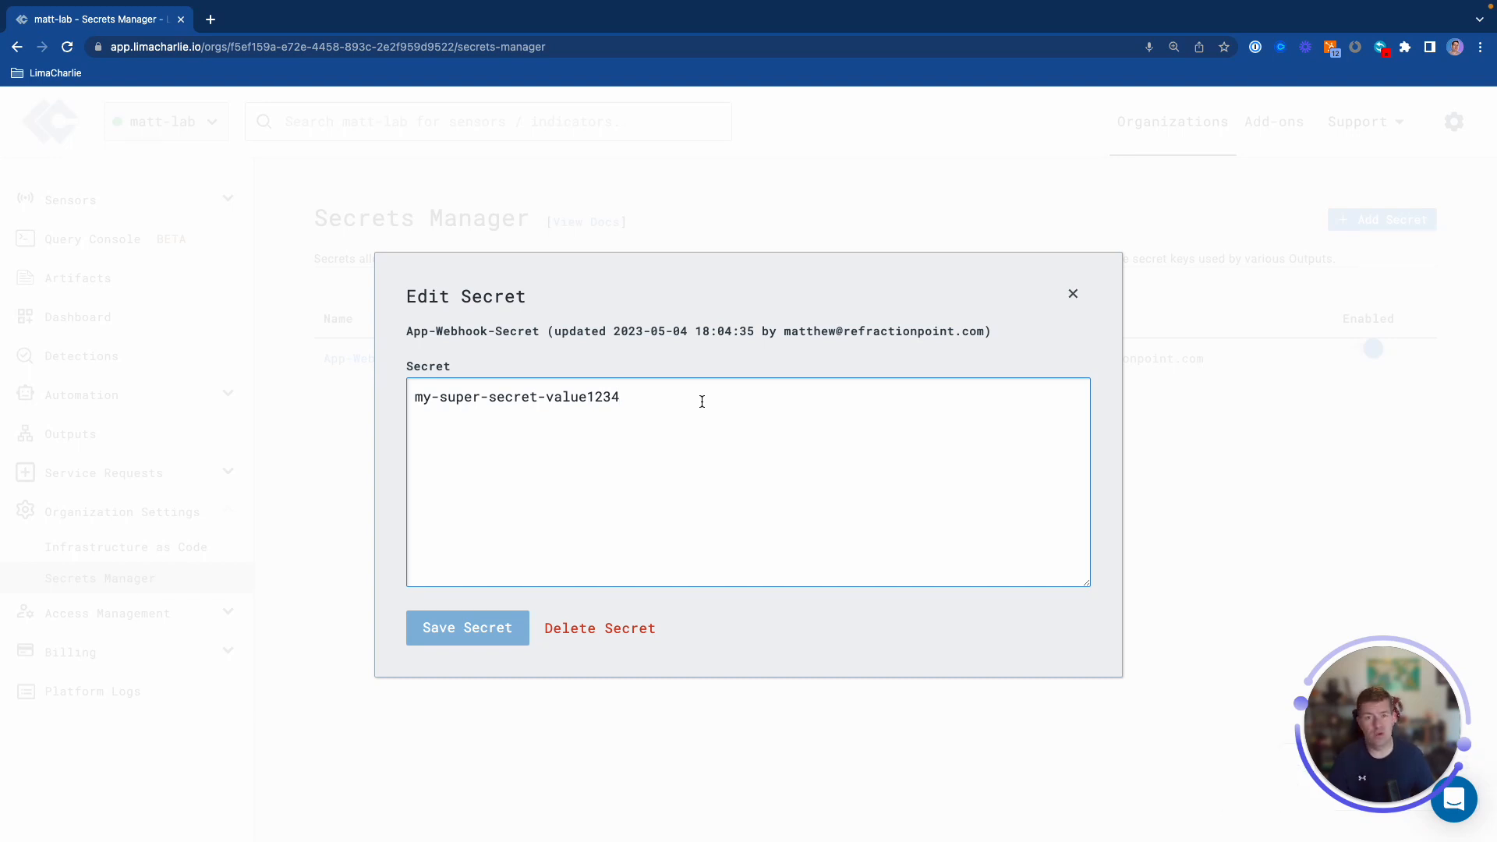
key("alt+shift+Left")
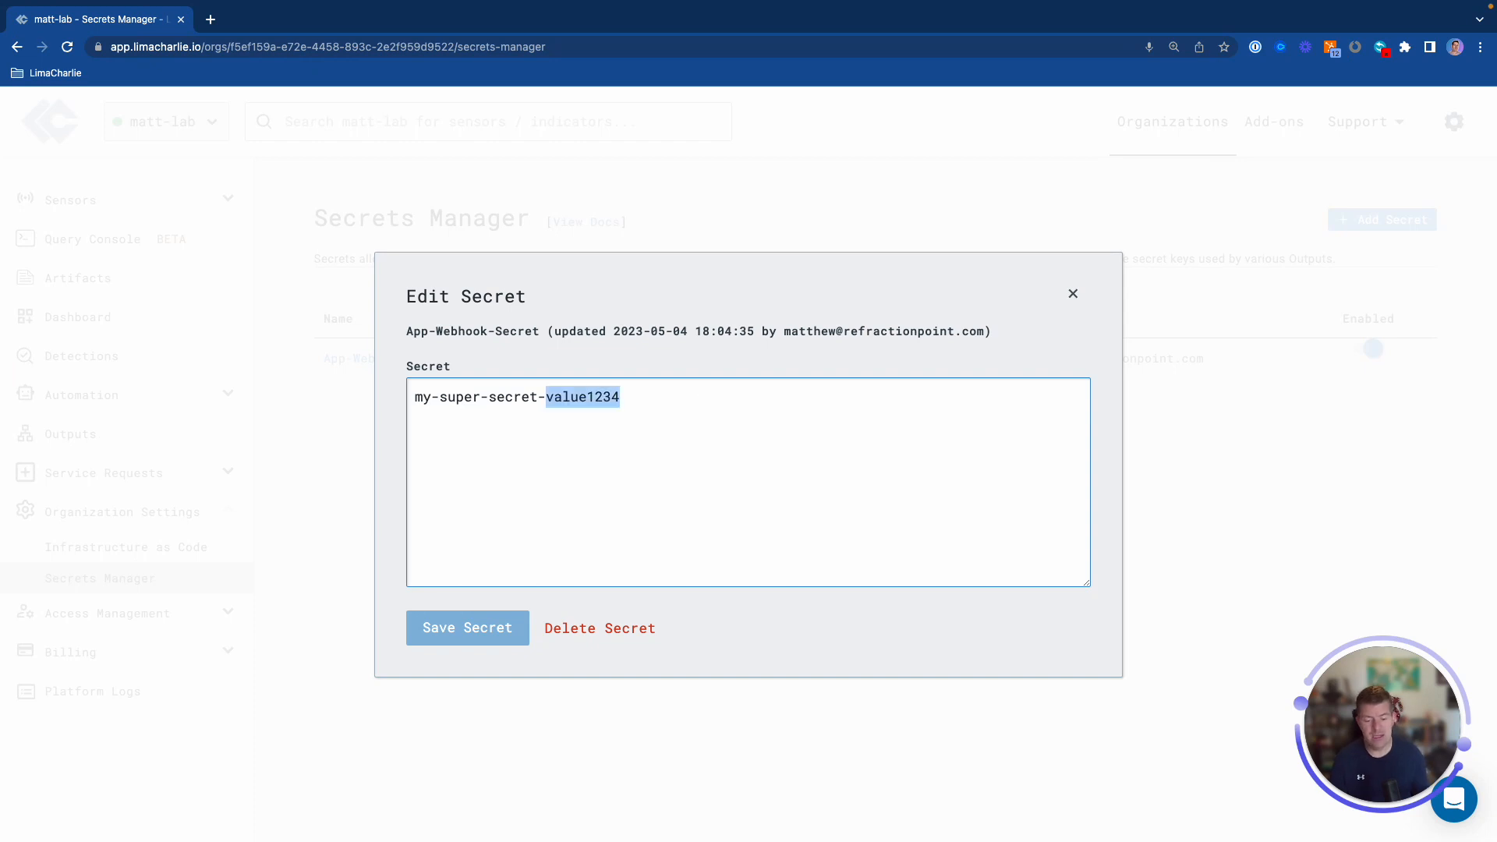
key("BackSpace")
type("value1")
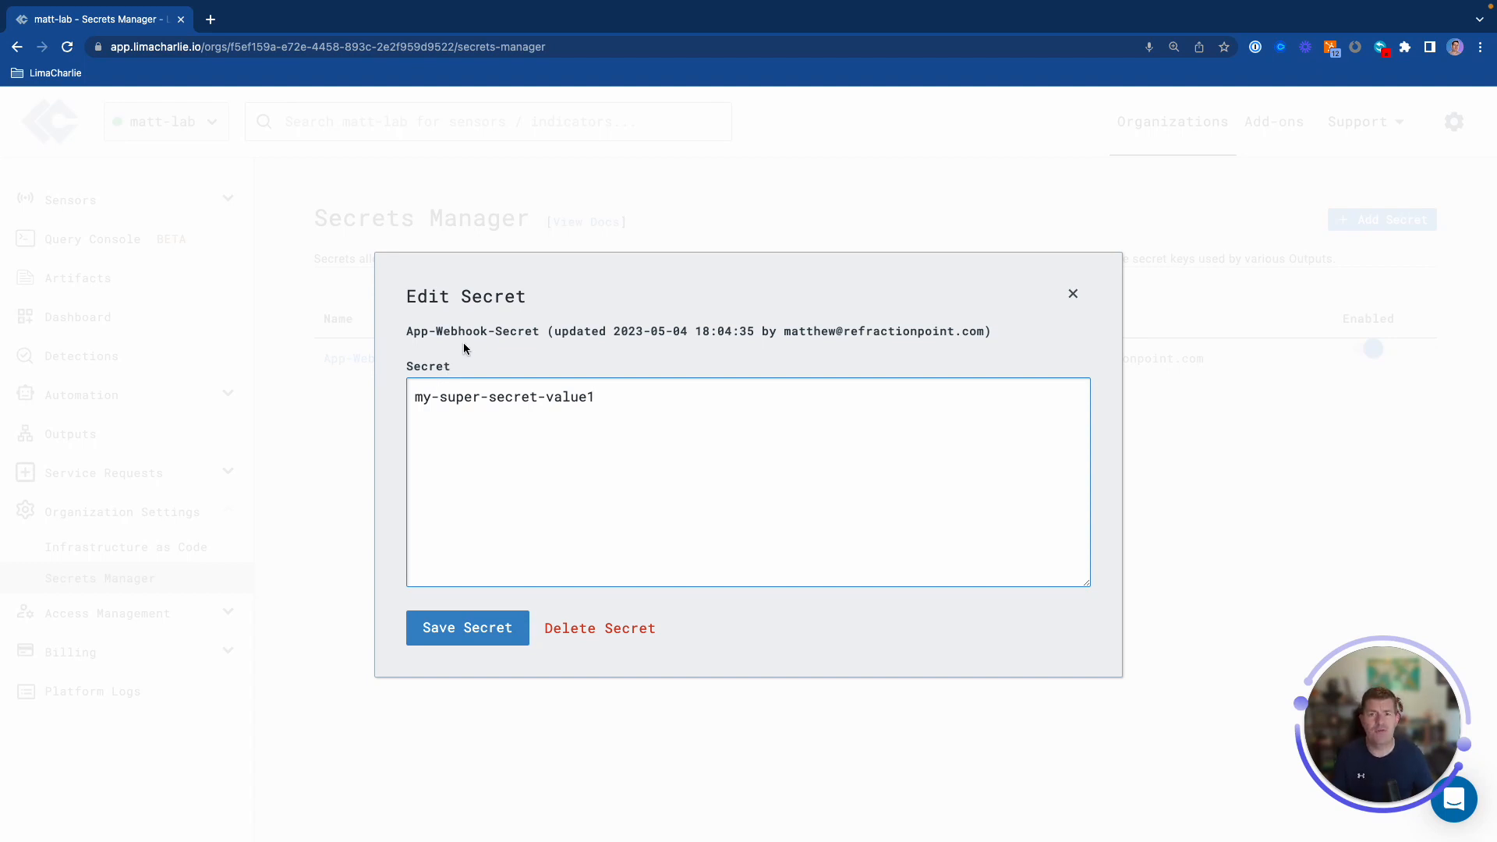
left_click(467, 633)
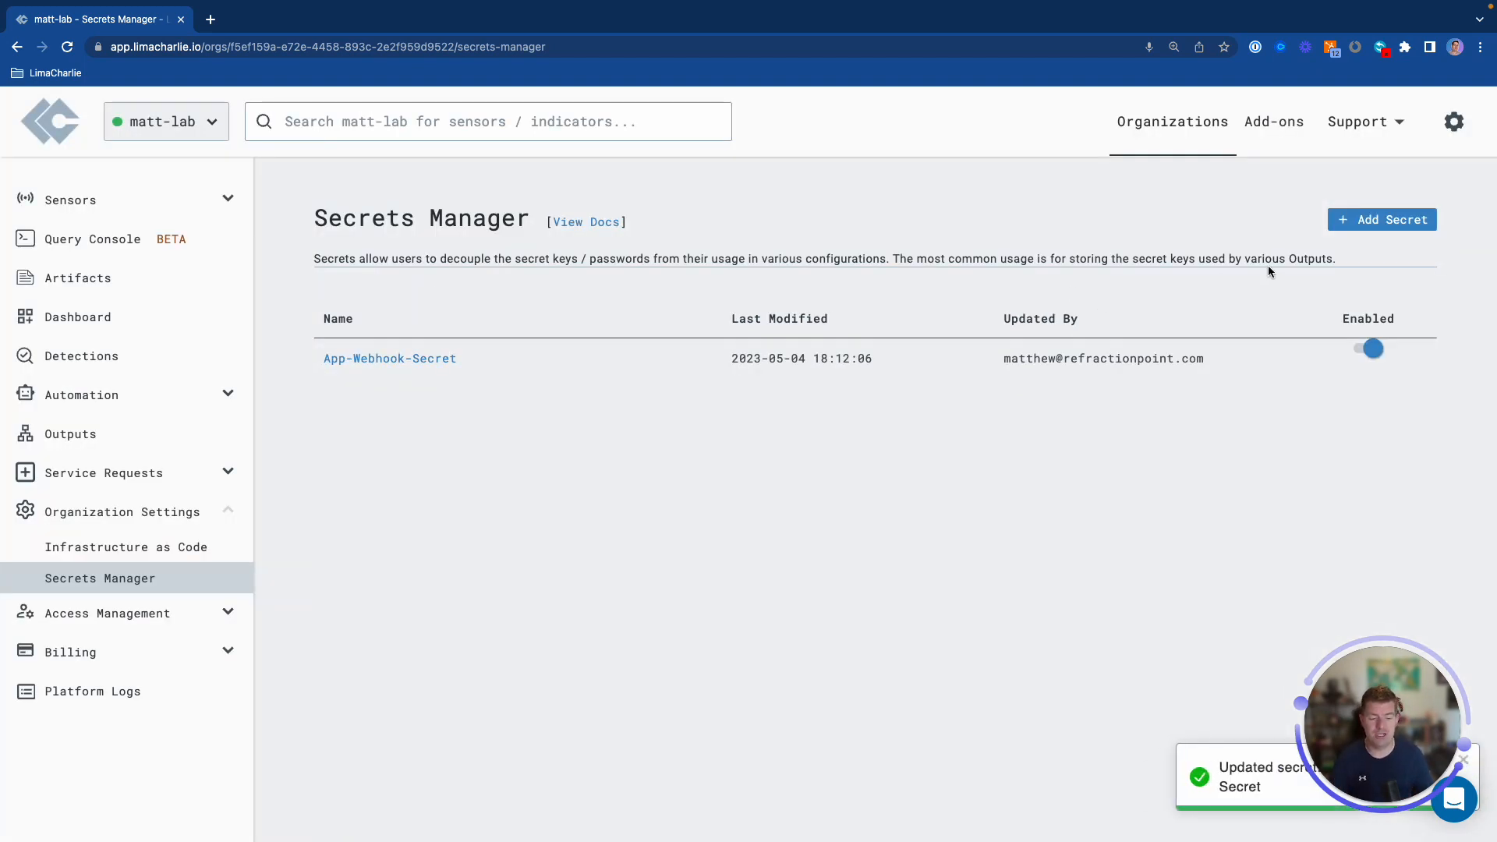
left_click(1360, 220)
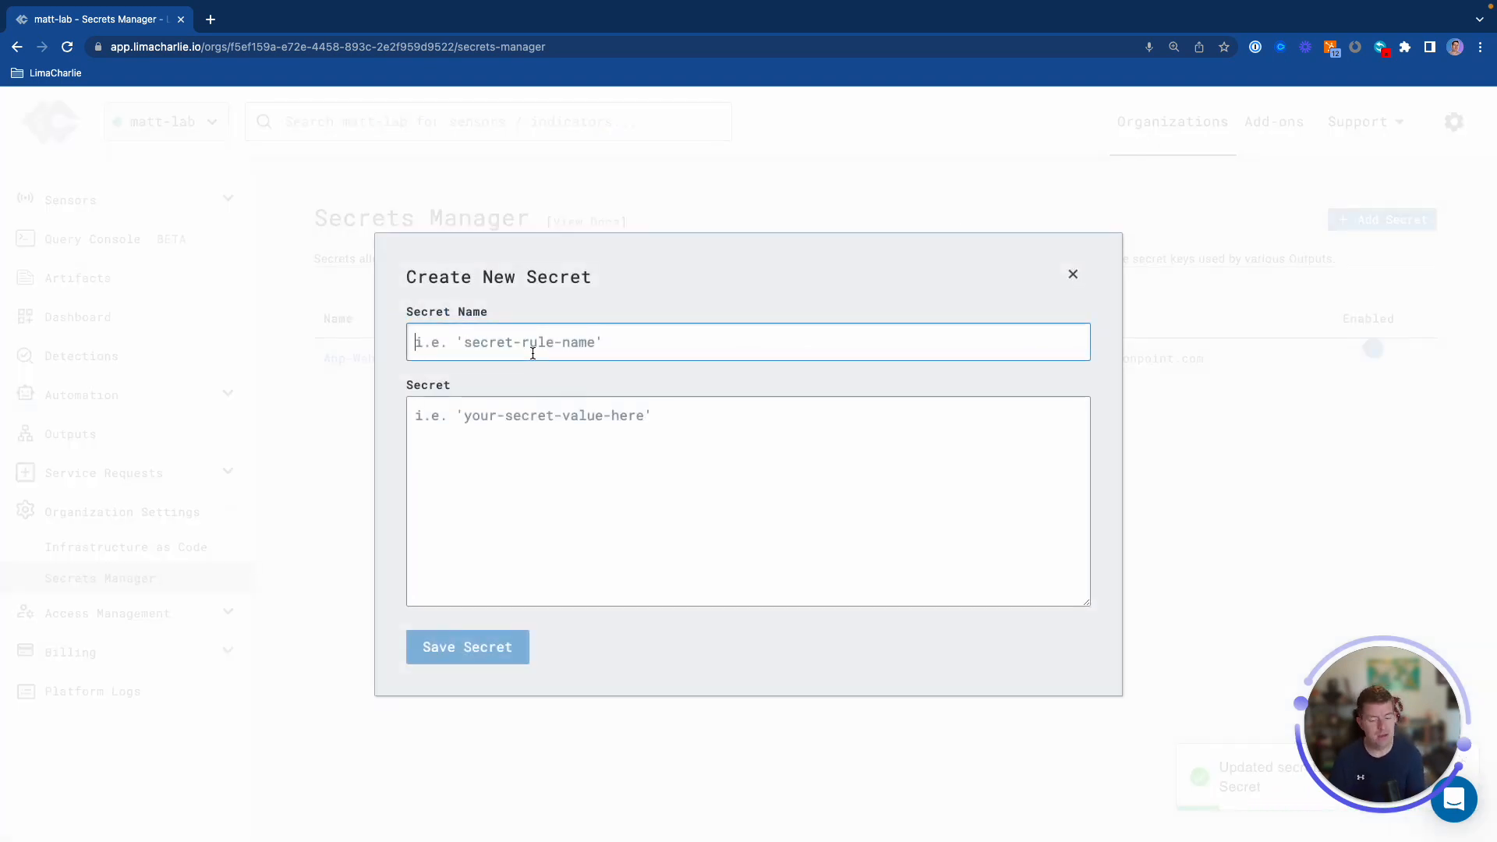
type("matts-sample-secret")
key("Tab")
type("sample-secret-123")
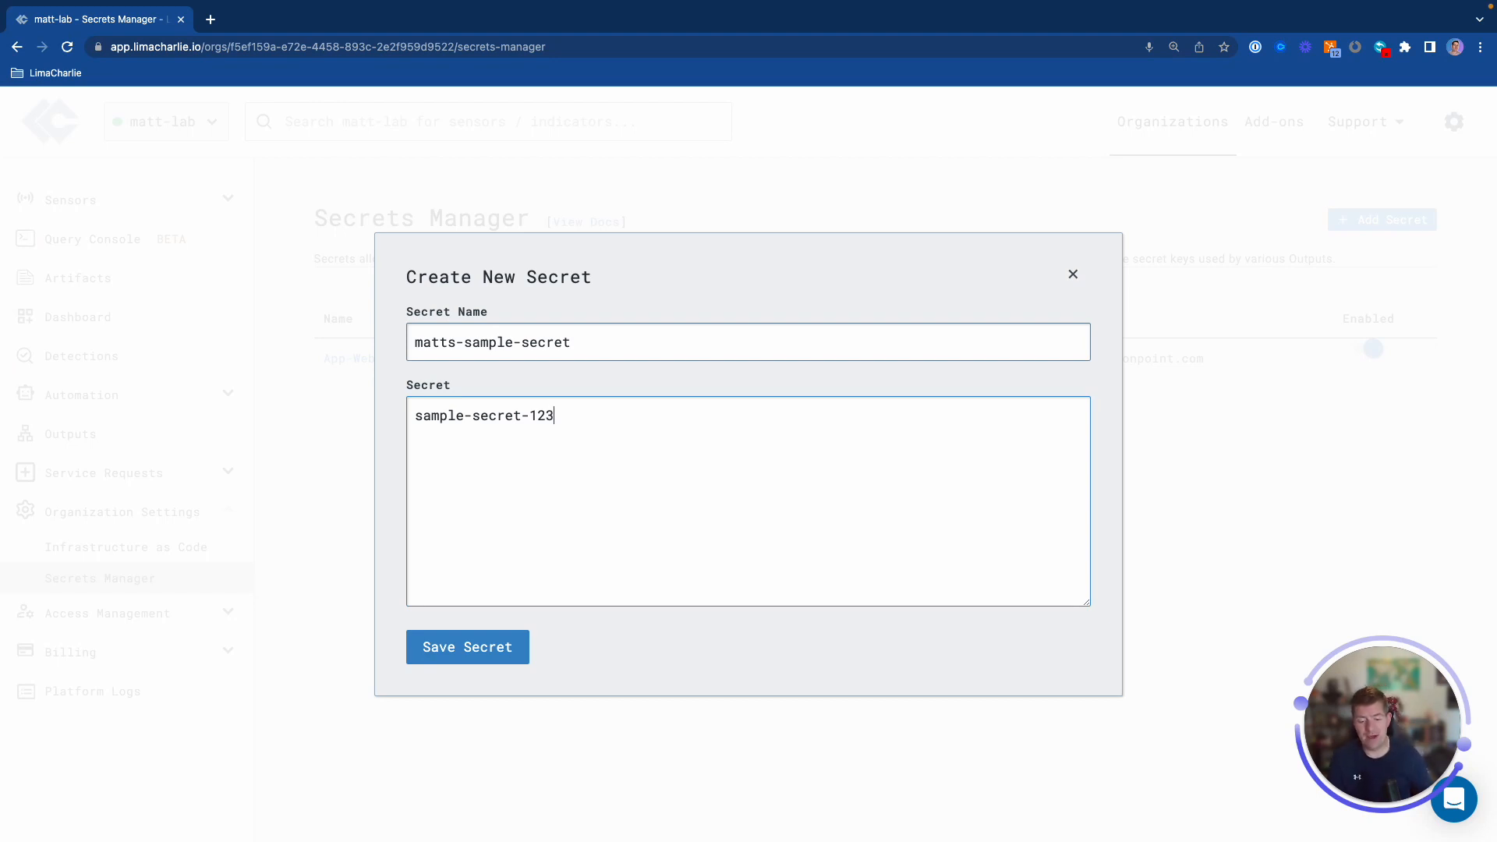
left_click_drag(594, 341, 373, 332)
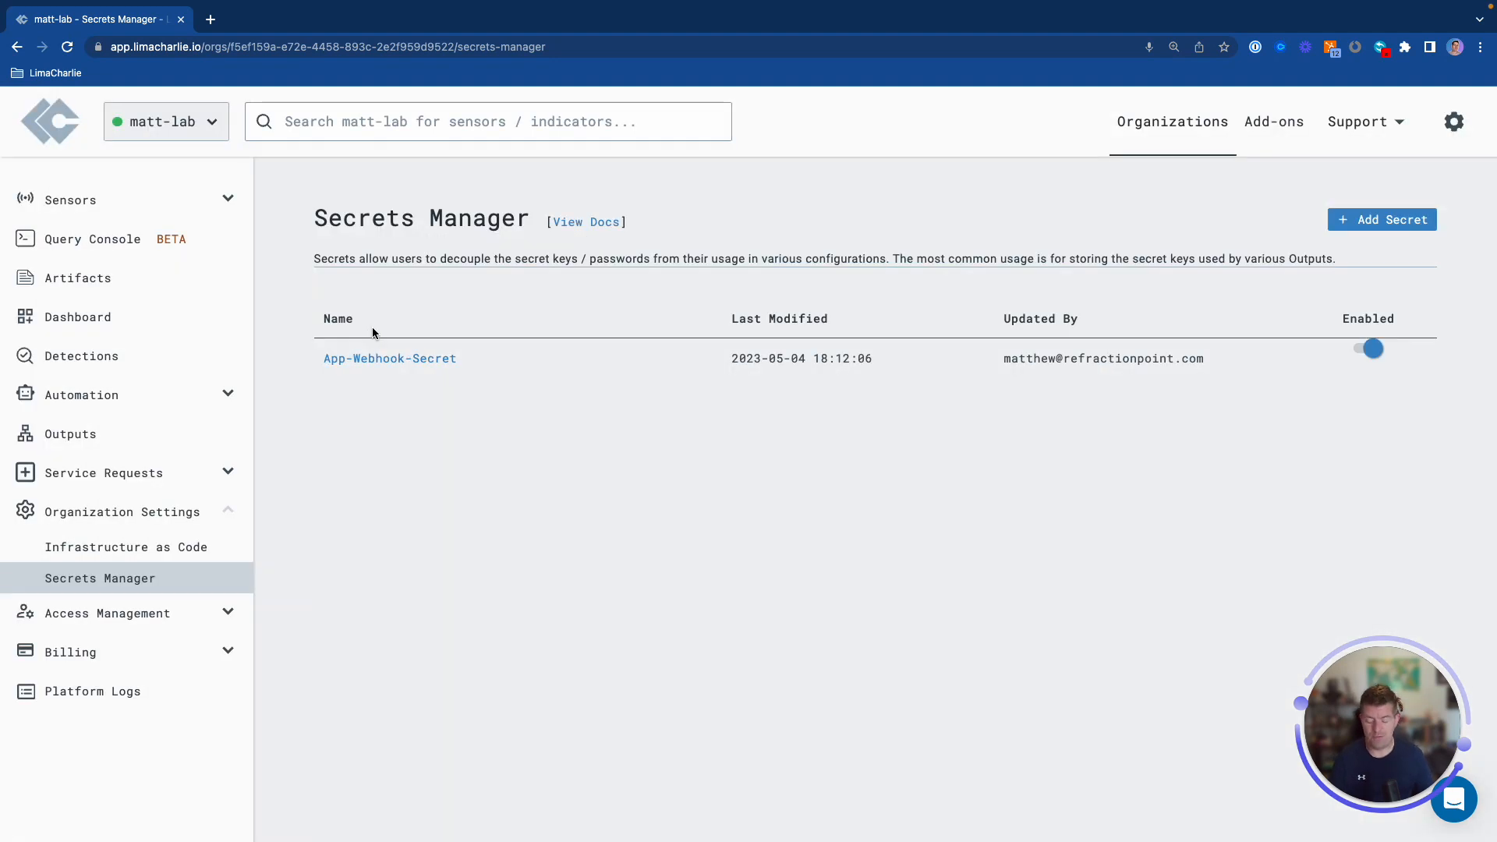
left_click(1366, 222)
type("matts-secret-sample")
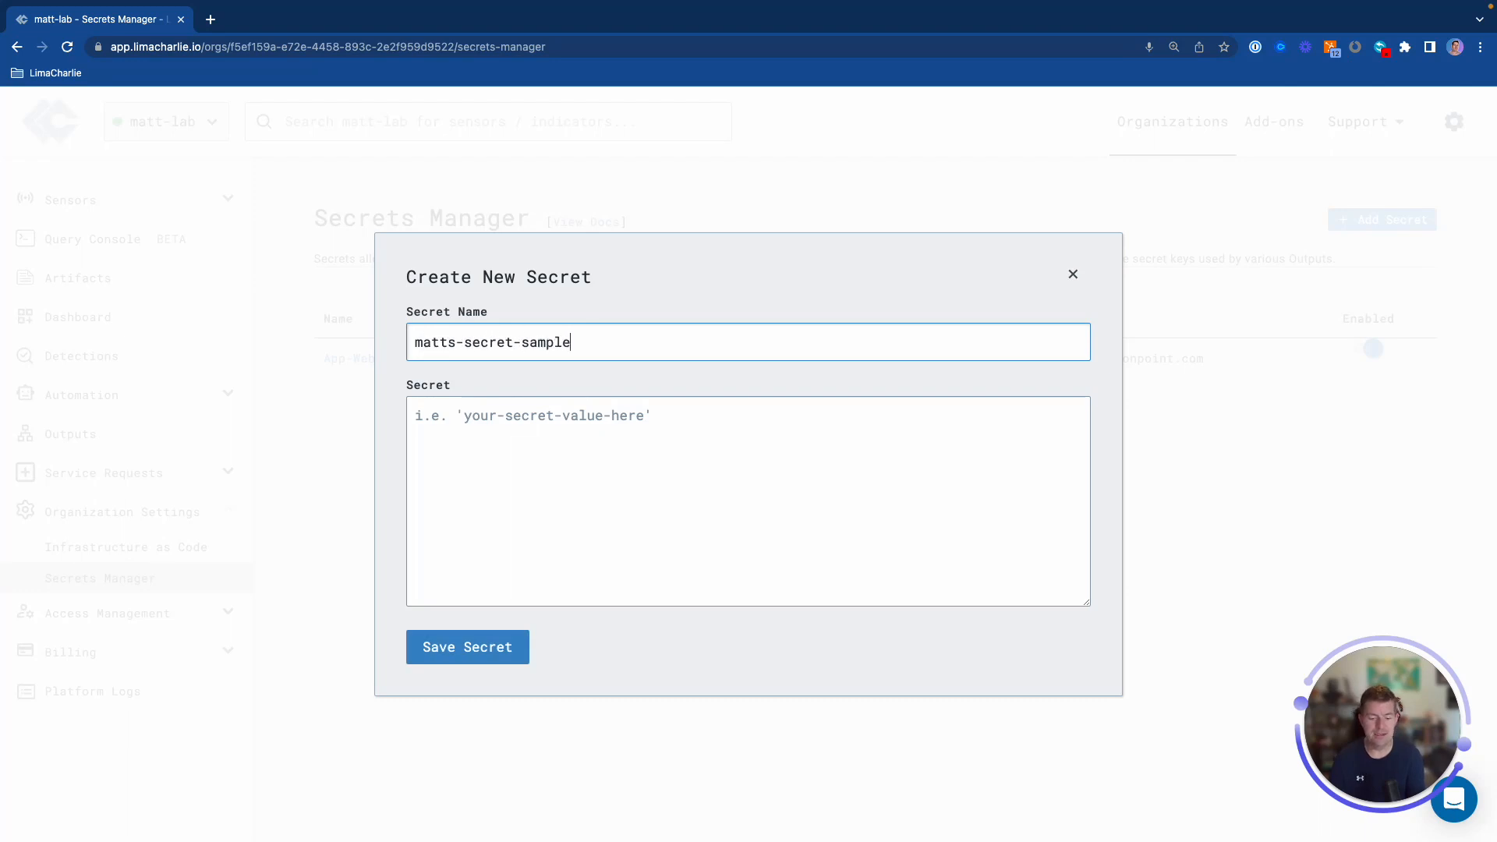
key("Tab")
type("secret-")
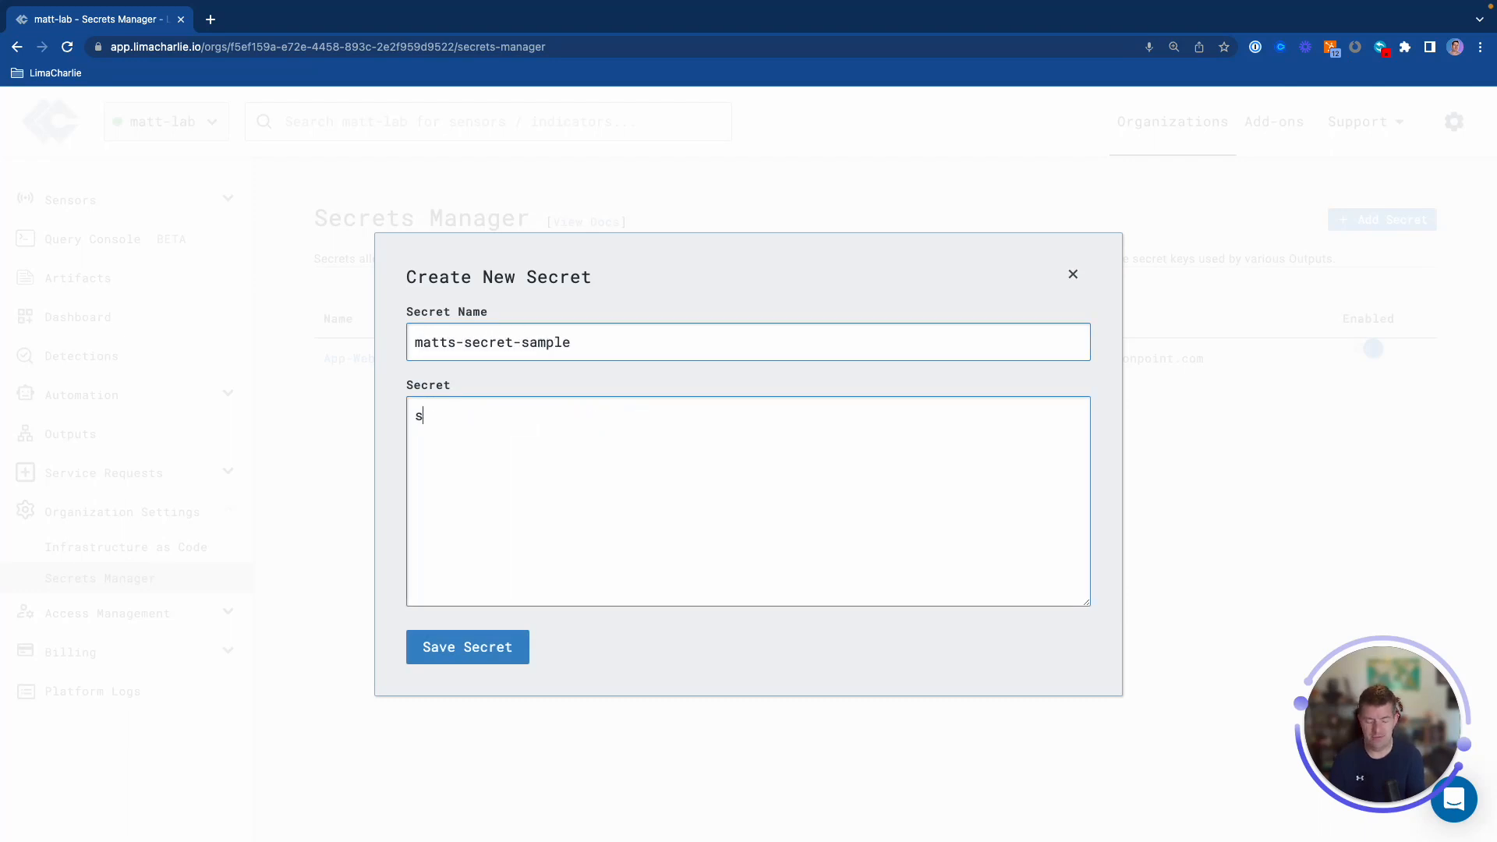
key("super+a")
type("sample-secer")
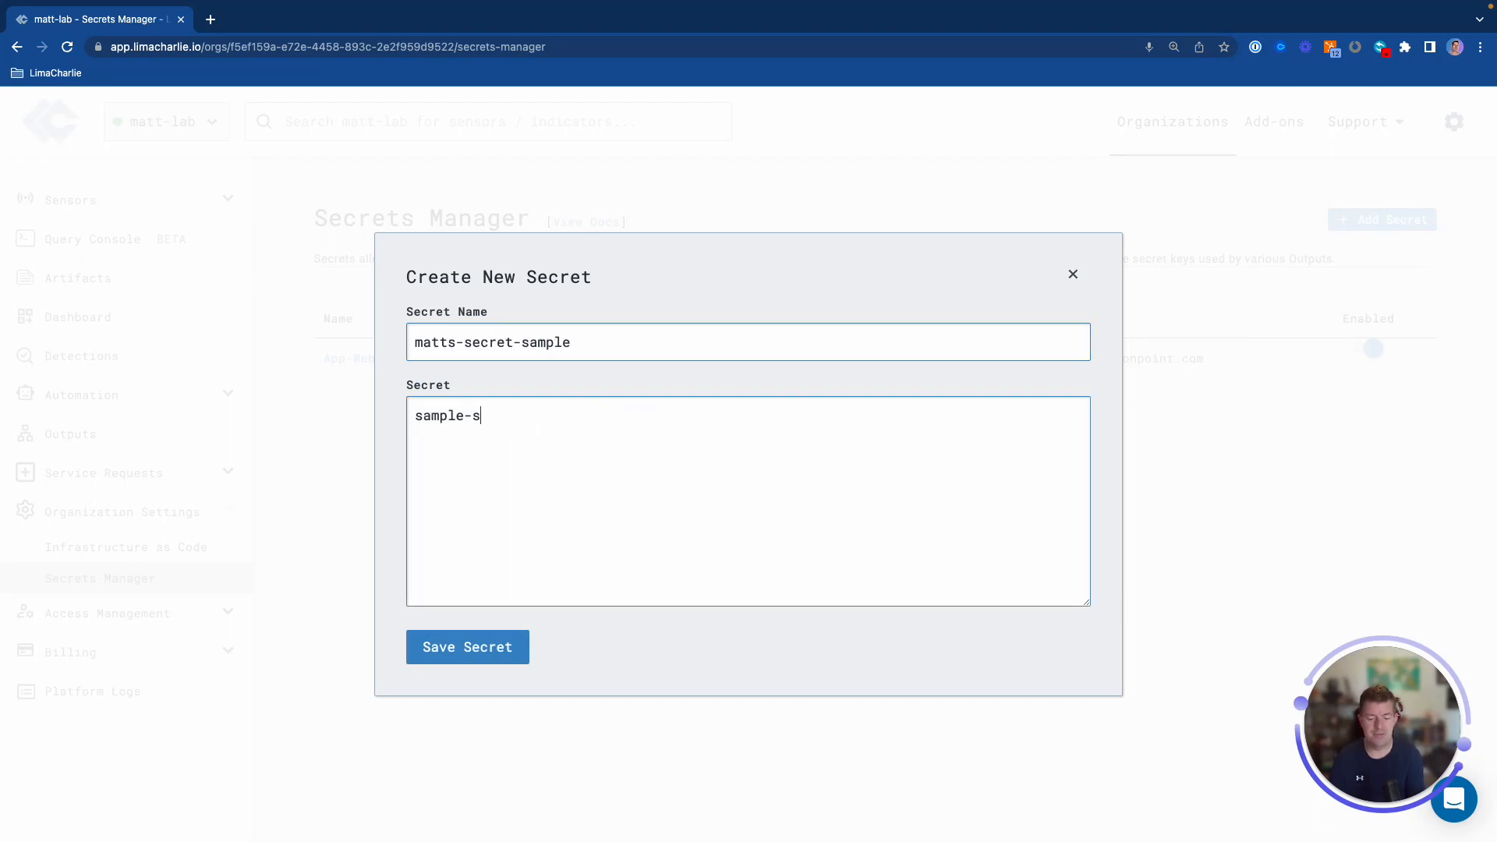
key("BackSpace")
key("BackSpace")
type("ret-123")
left_click(458, 645)
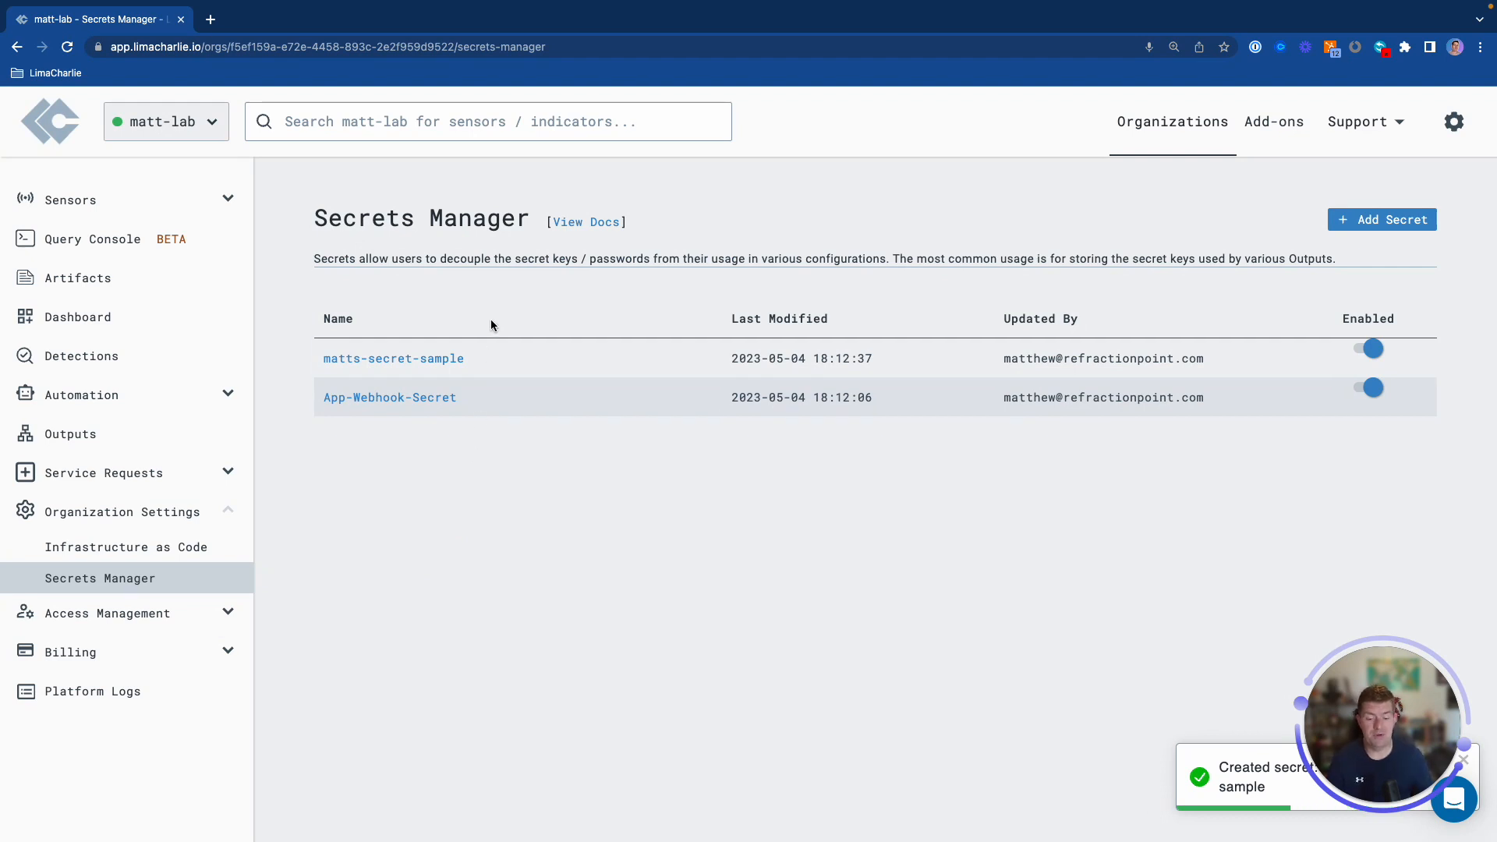
Append '4' to matts-secret-sample's value, save it, and switch to the iTerm2 terminal
left_click_drag(476, 361, 320, 360)
left_click(322, 360)
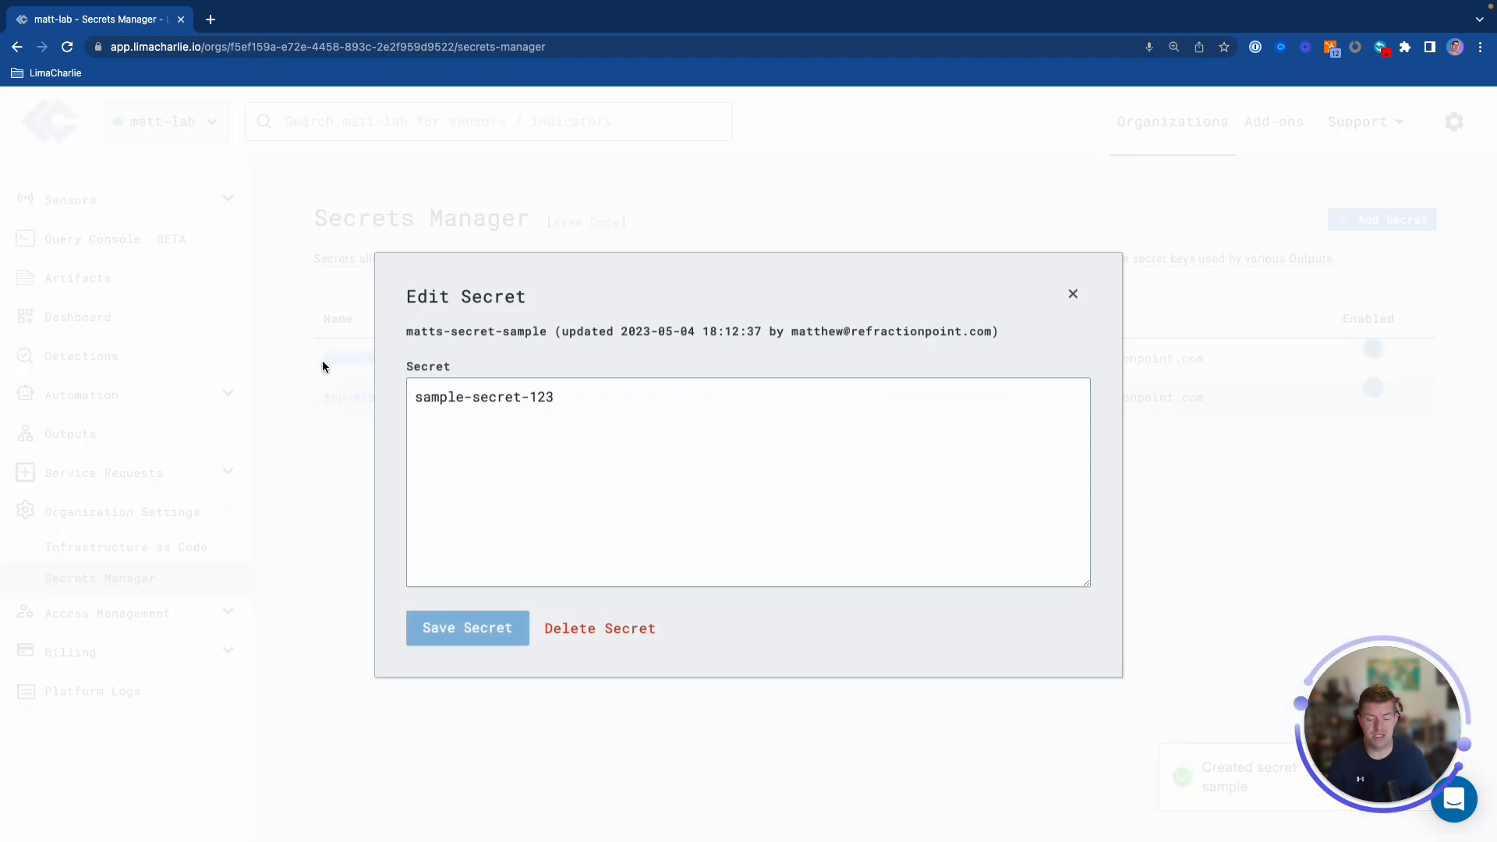
left_click(723, 408)
type("4")
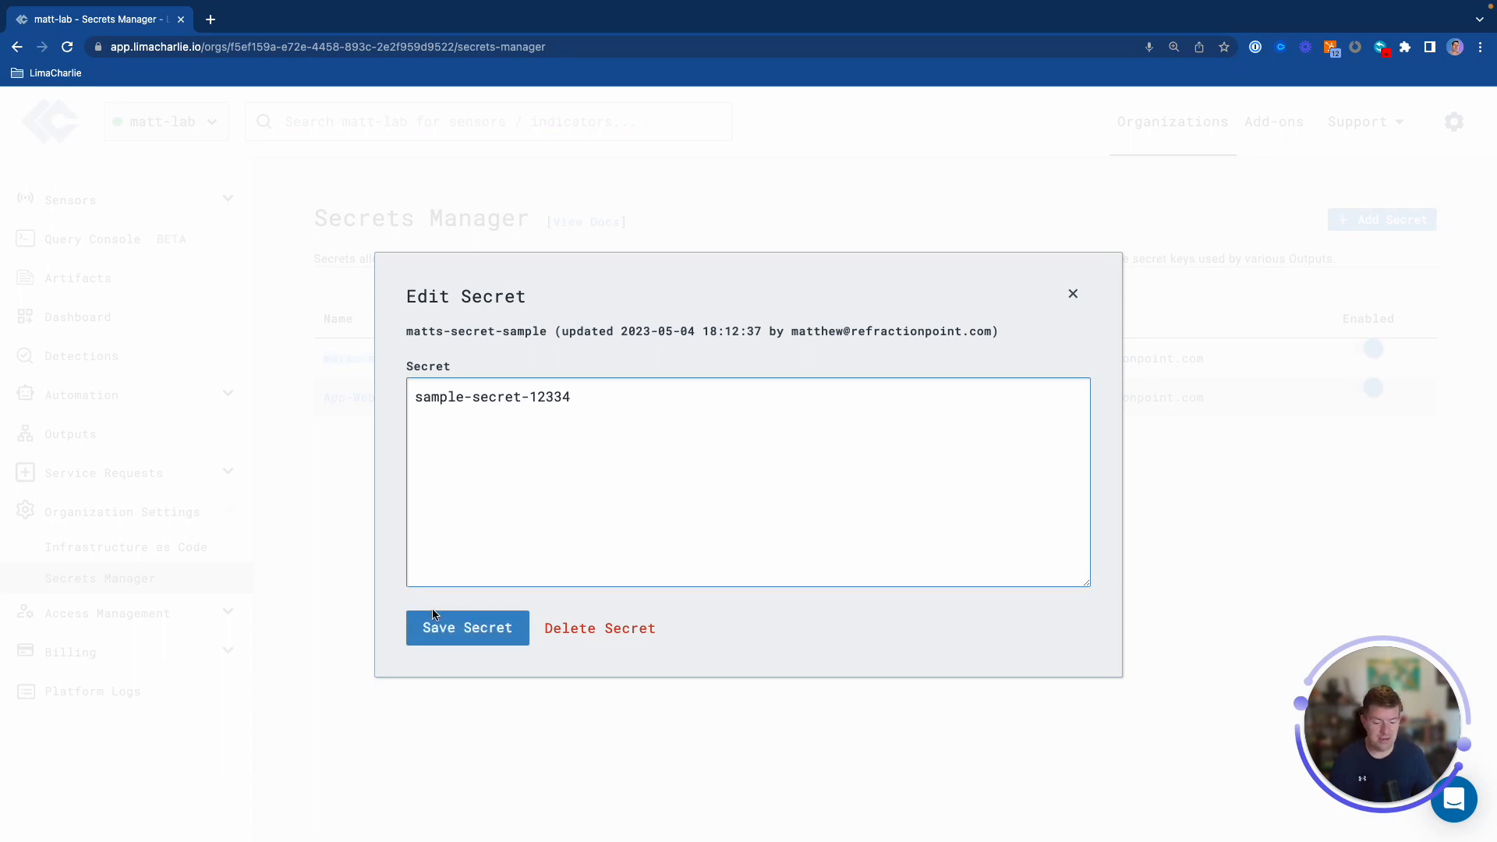
left_click(478, 630)
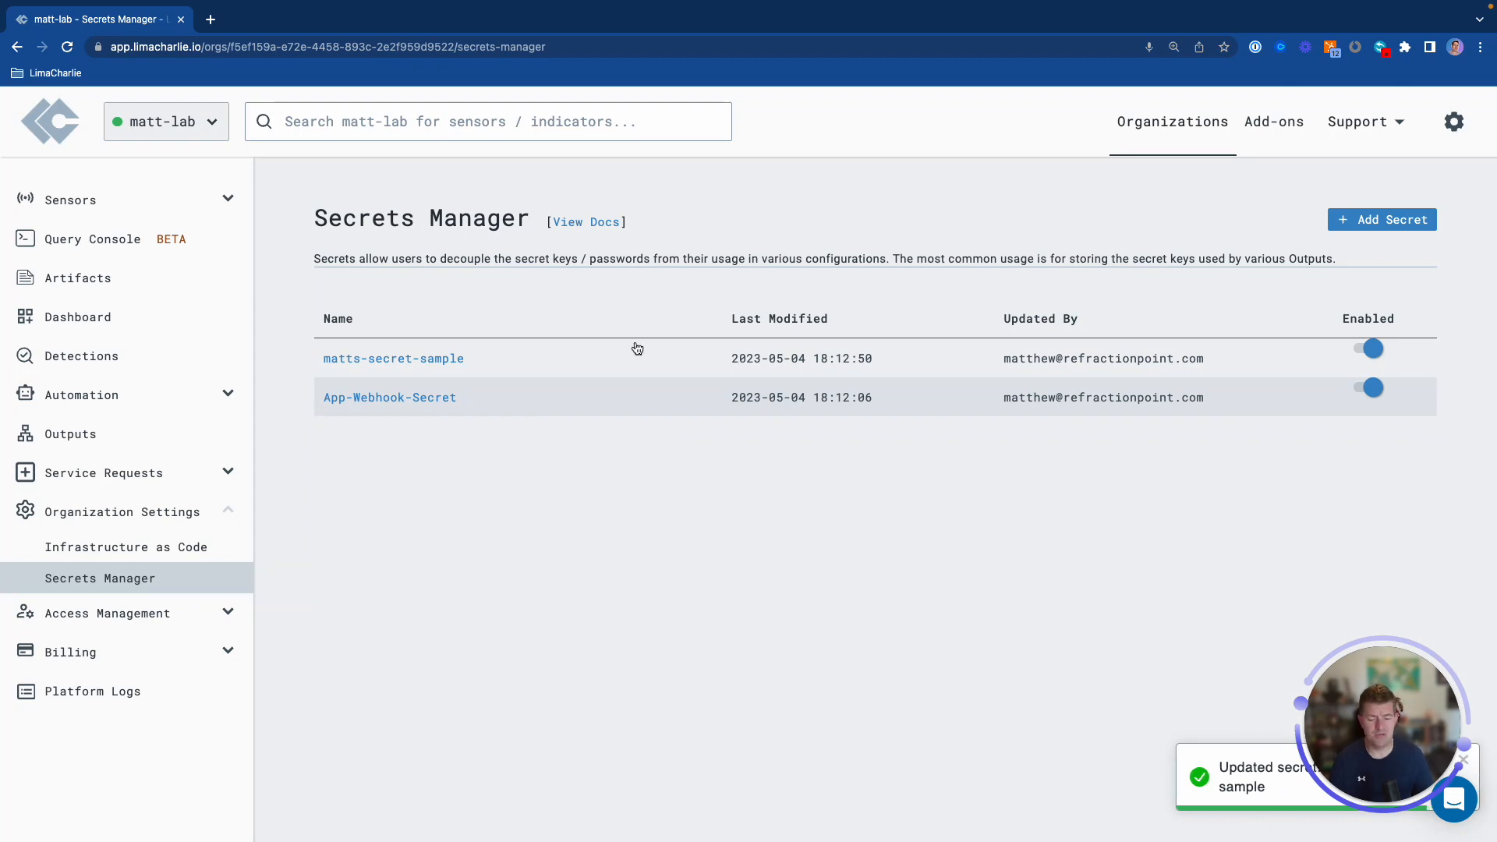
key("ctrl+Up")
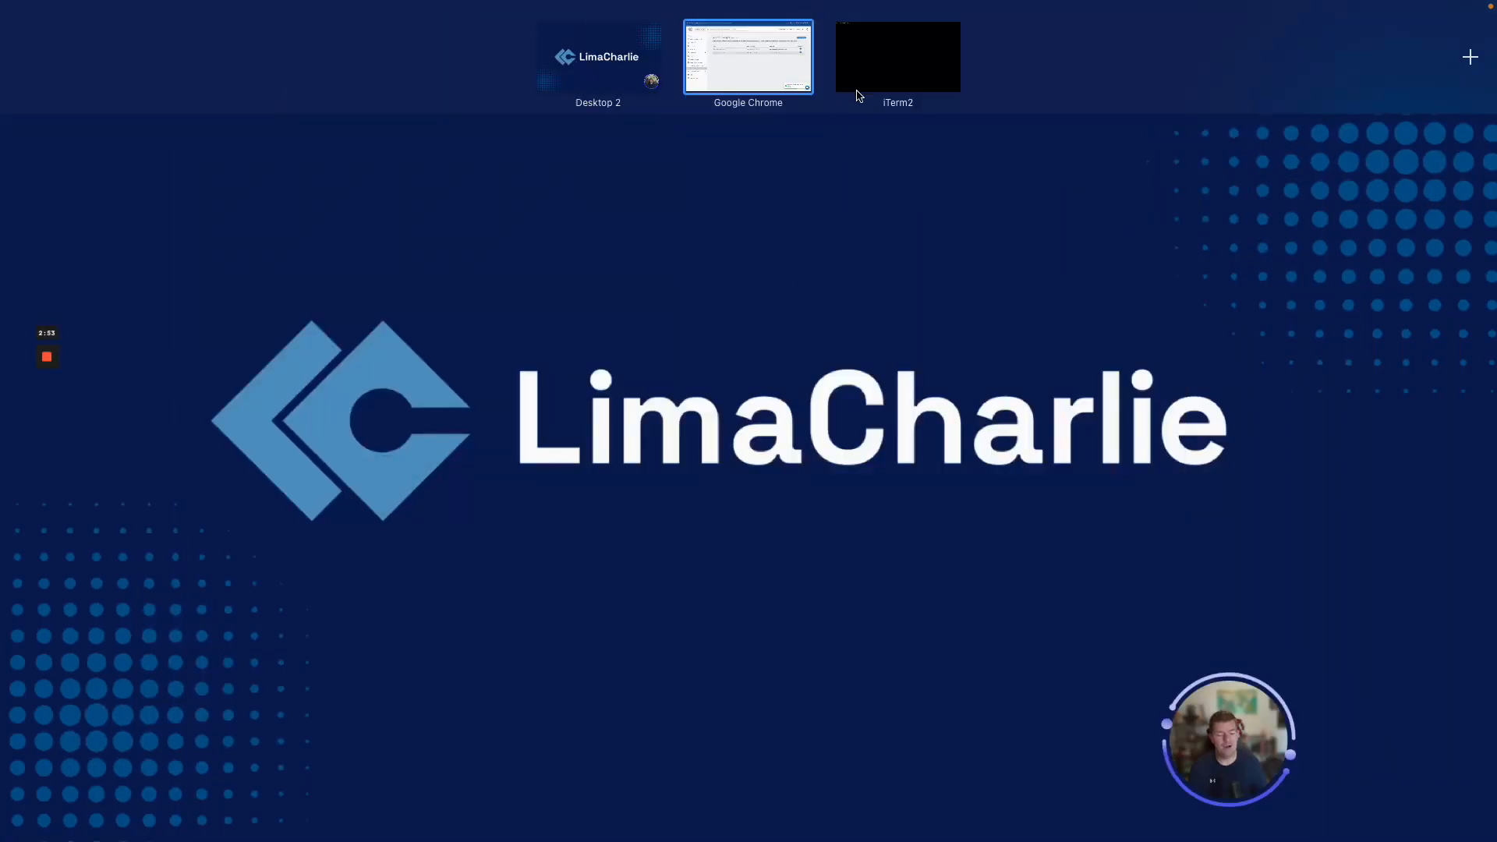
left_click(858, 77)
Show the usage help with 'limacharlie hive -h'
left_click(655, 333)
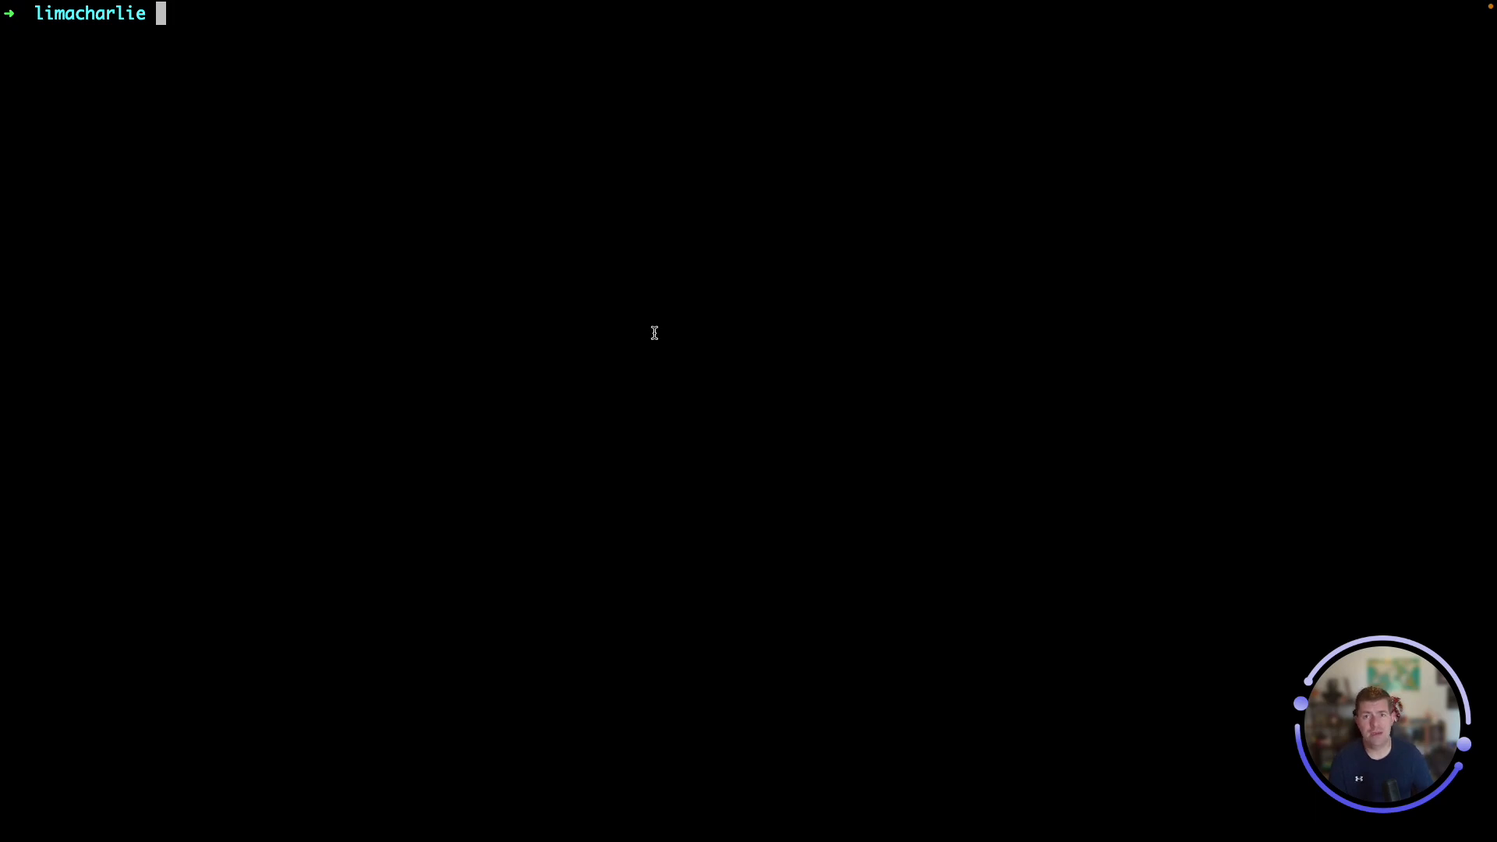
type("l")
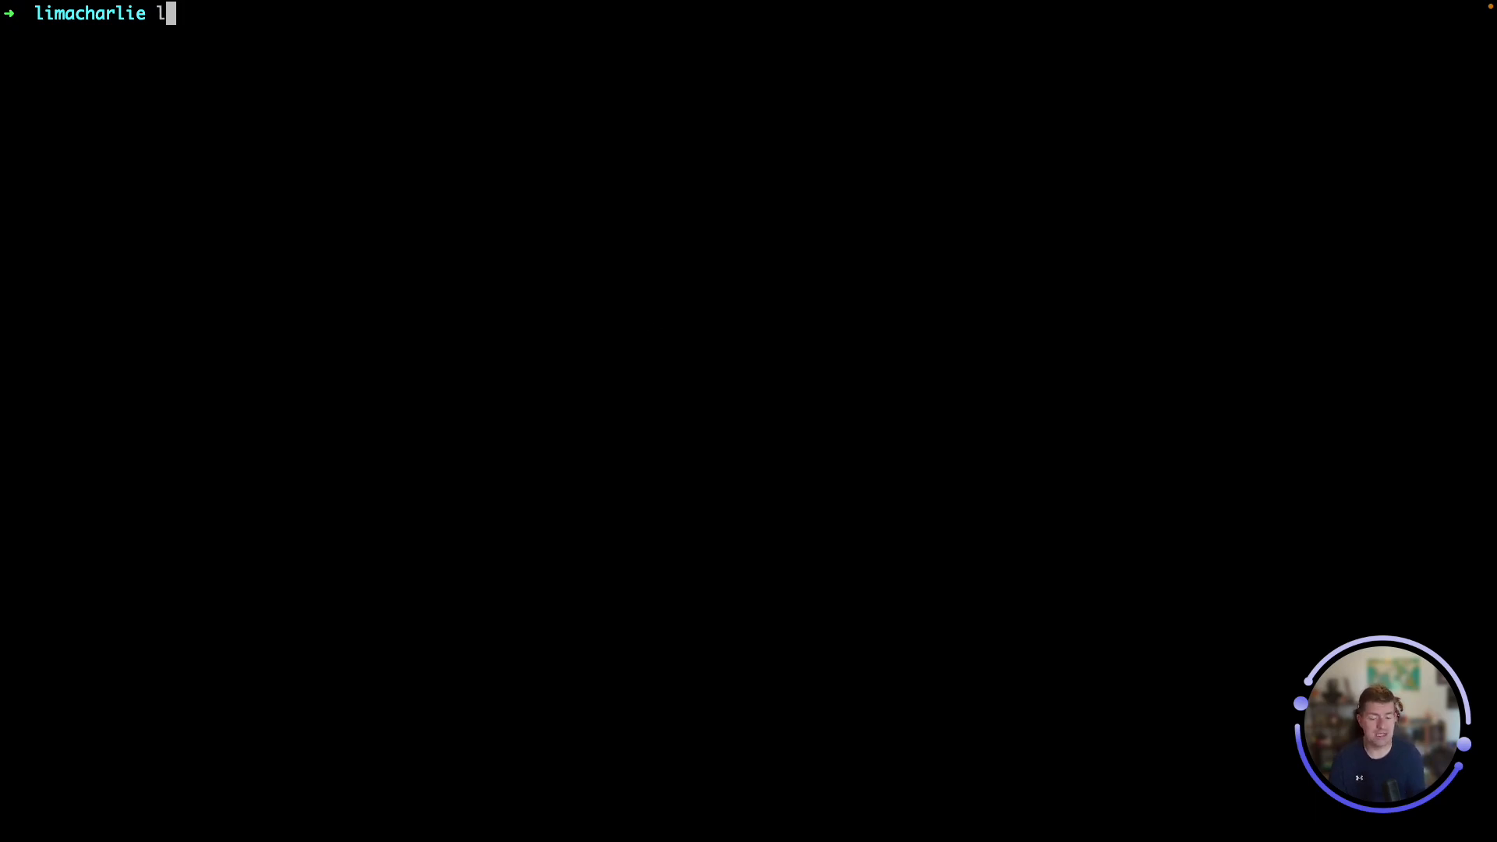
type("imacharlie hive -h")
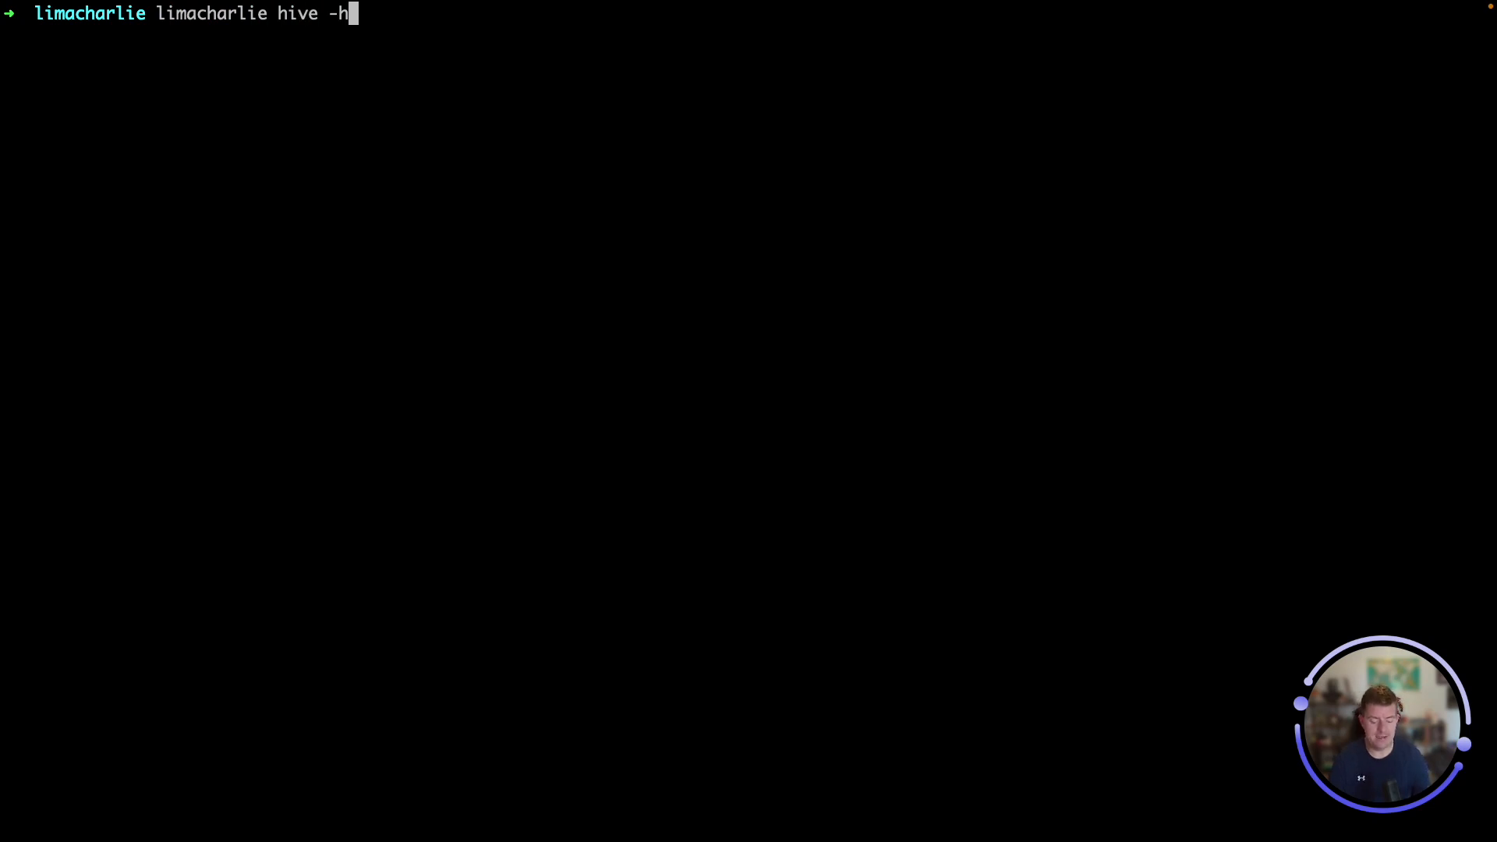
key("Return")
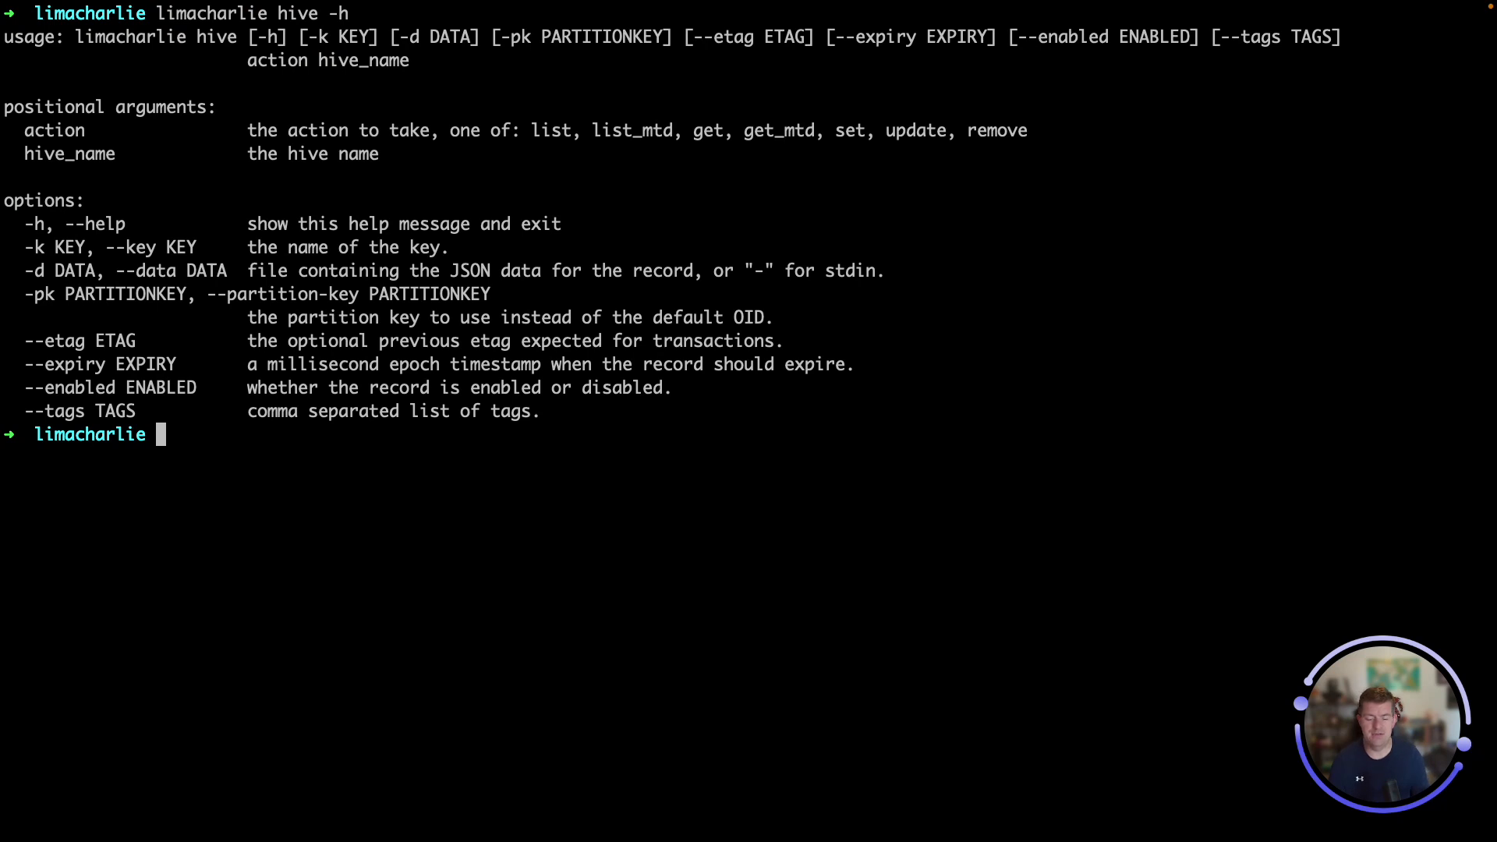
Run 'limacharlie hive list secret' to list the stored secrets
key("Up")
key("BackSpace")
key("BackSpace")
type("list secret")
key("Return")
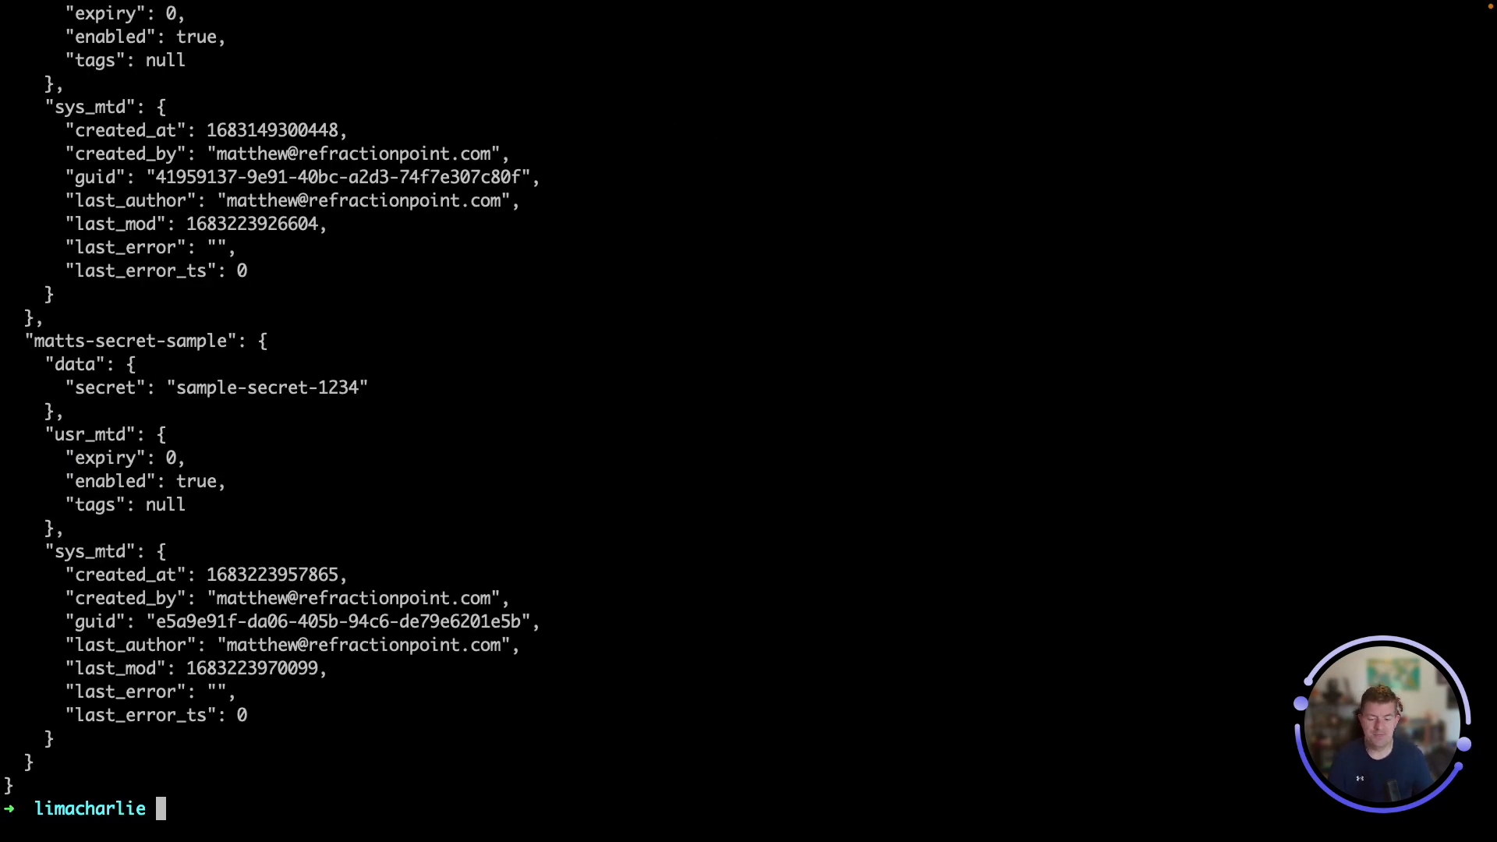
Copy the matts-secret-sample name from the listed output and return to the LimaCharlie browser
scroll(558, 352, "up", 7)
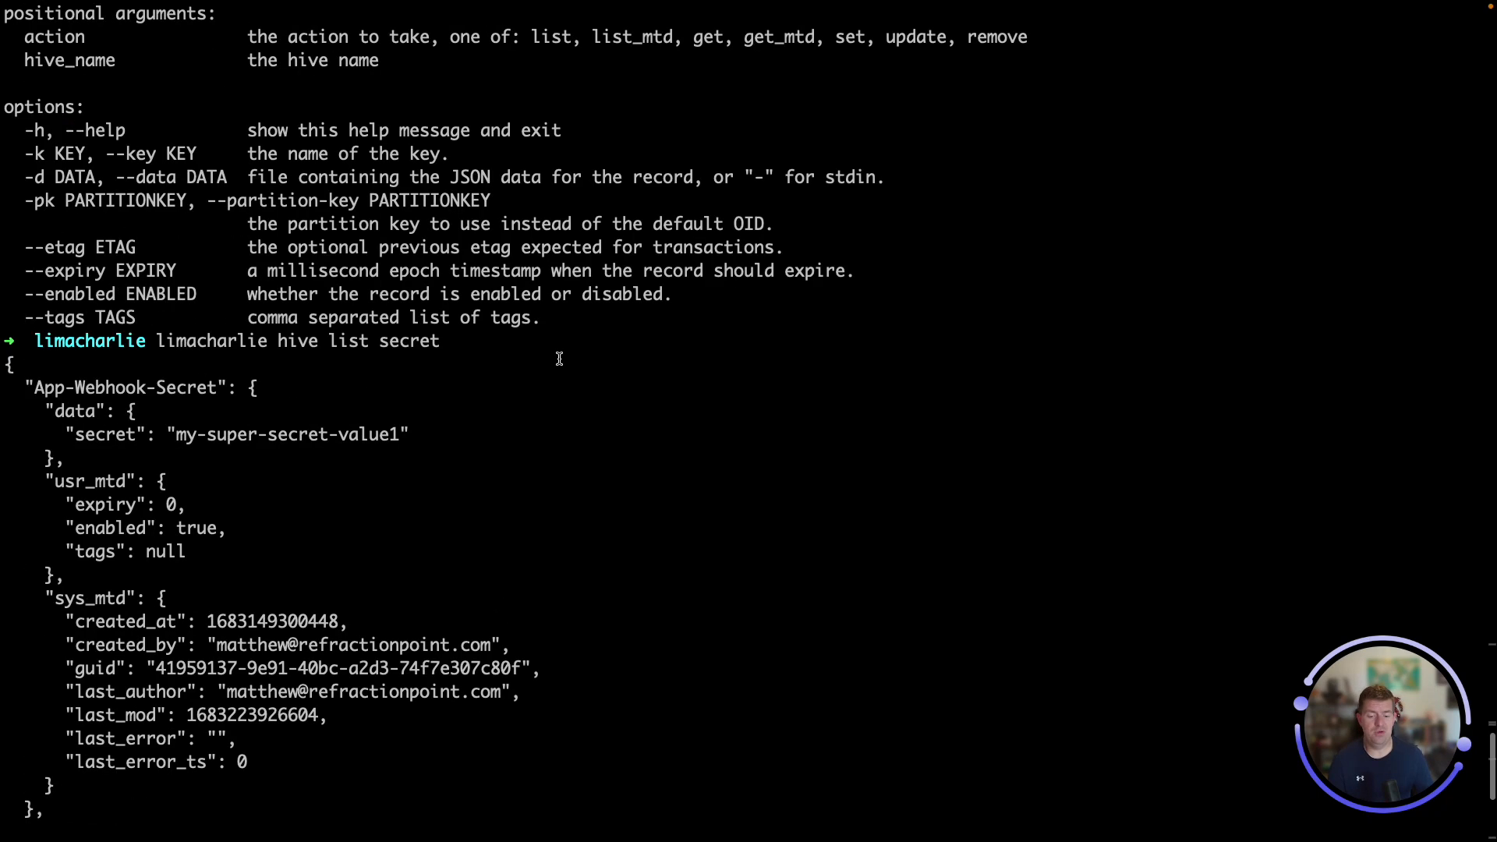
scroll(453, 365, "down", 4)
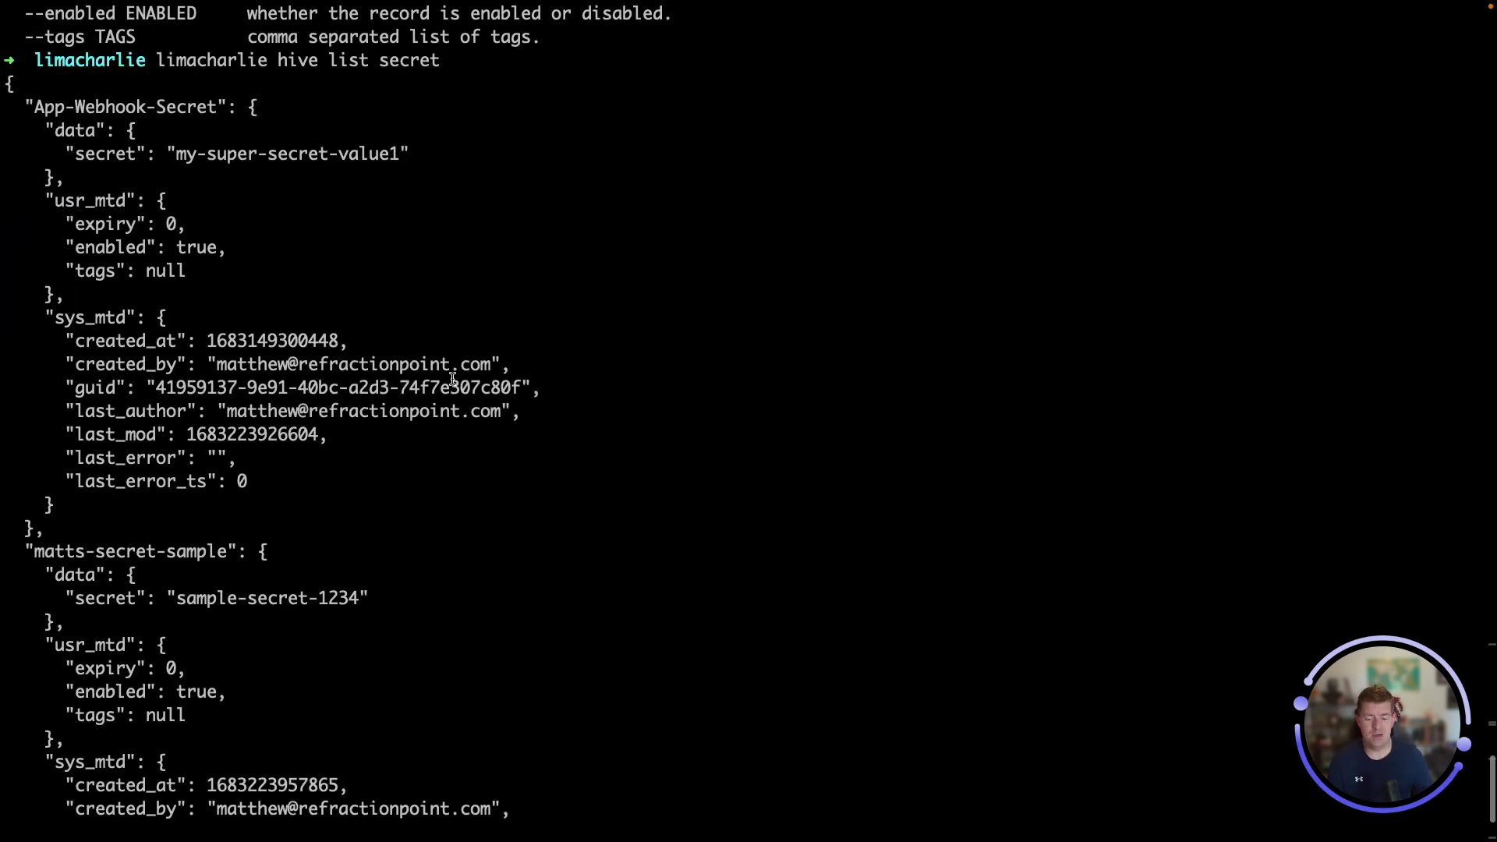
scroll(452, 377, "down", 1)
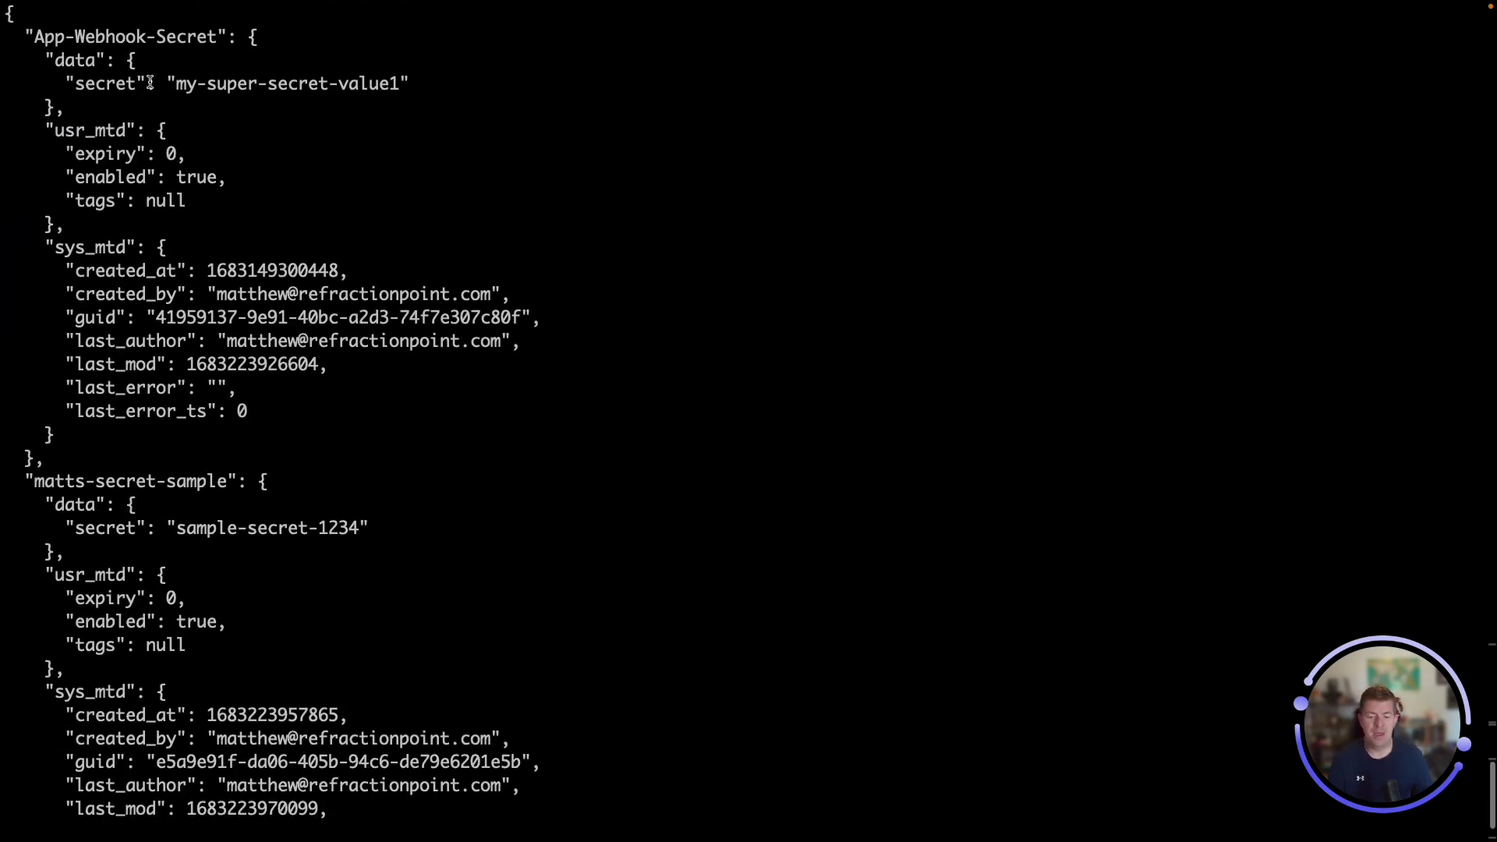
scroll(233, 239, "down", 2)
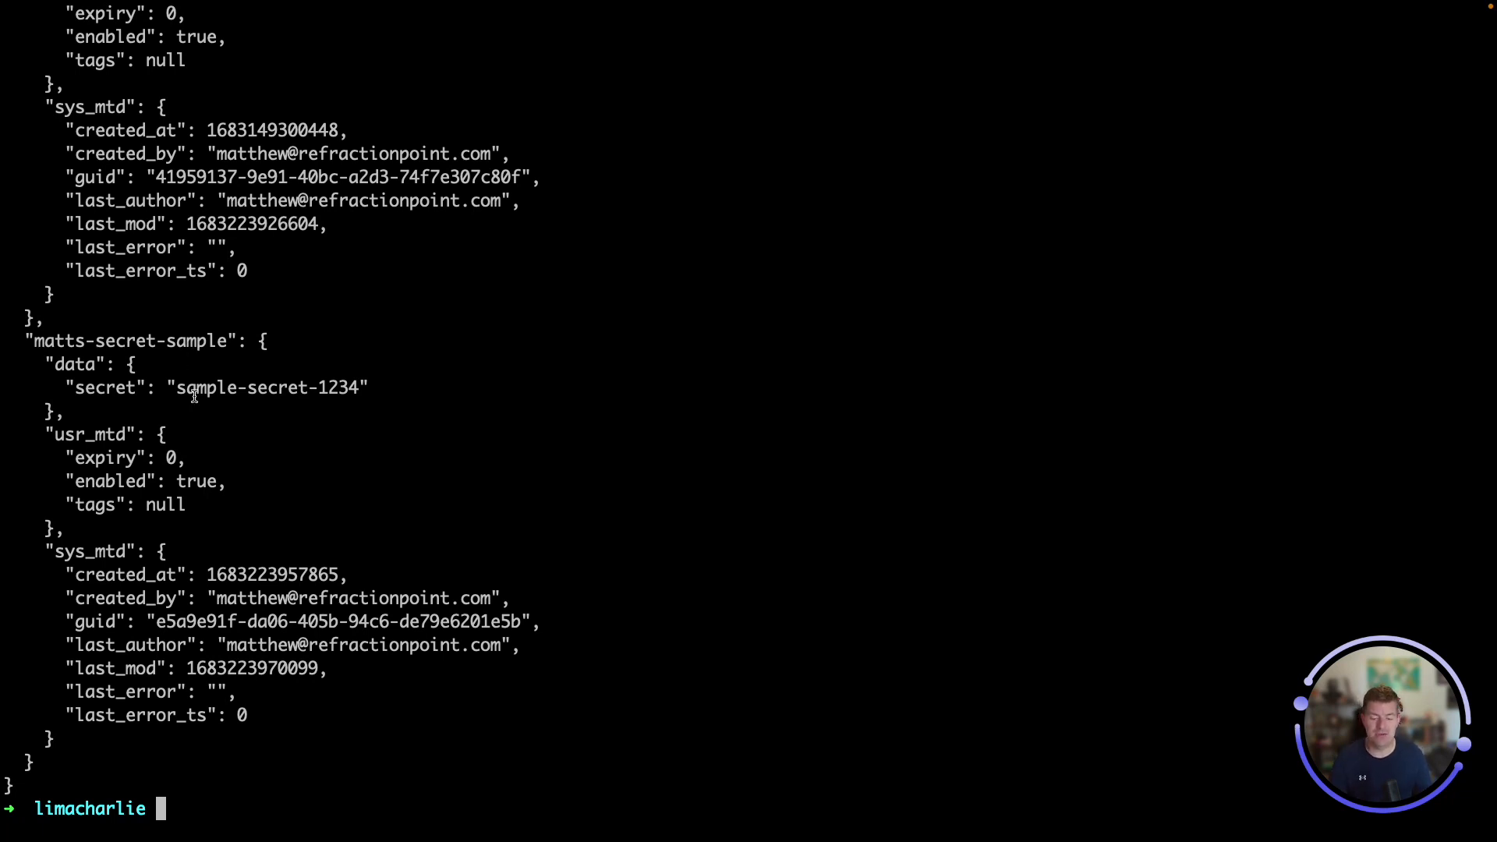
left_click_drag(39, 340, 227, 341)
right_click(207, 341)
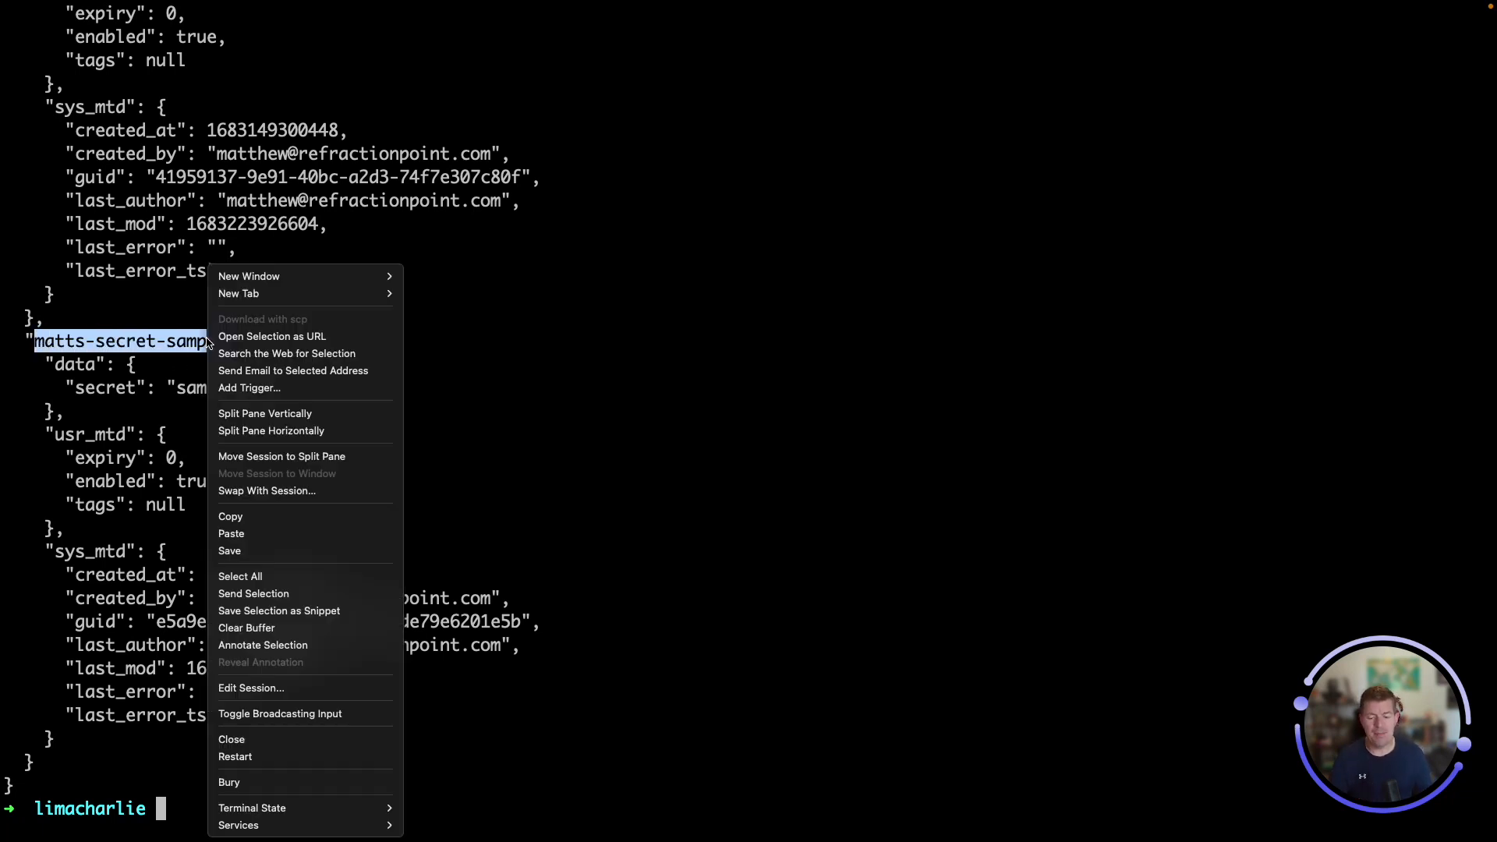
left_click(284, 517)
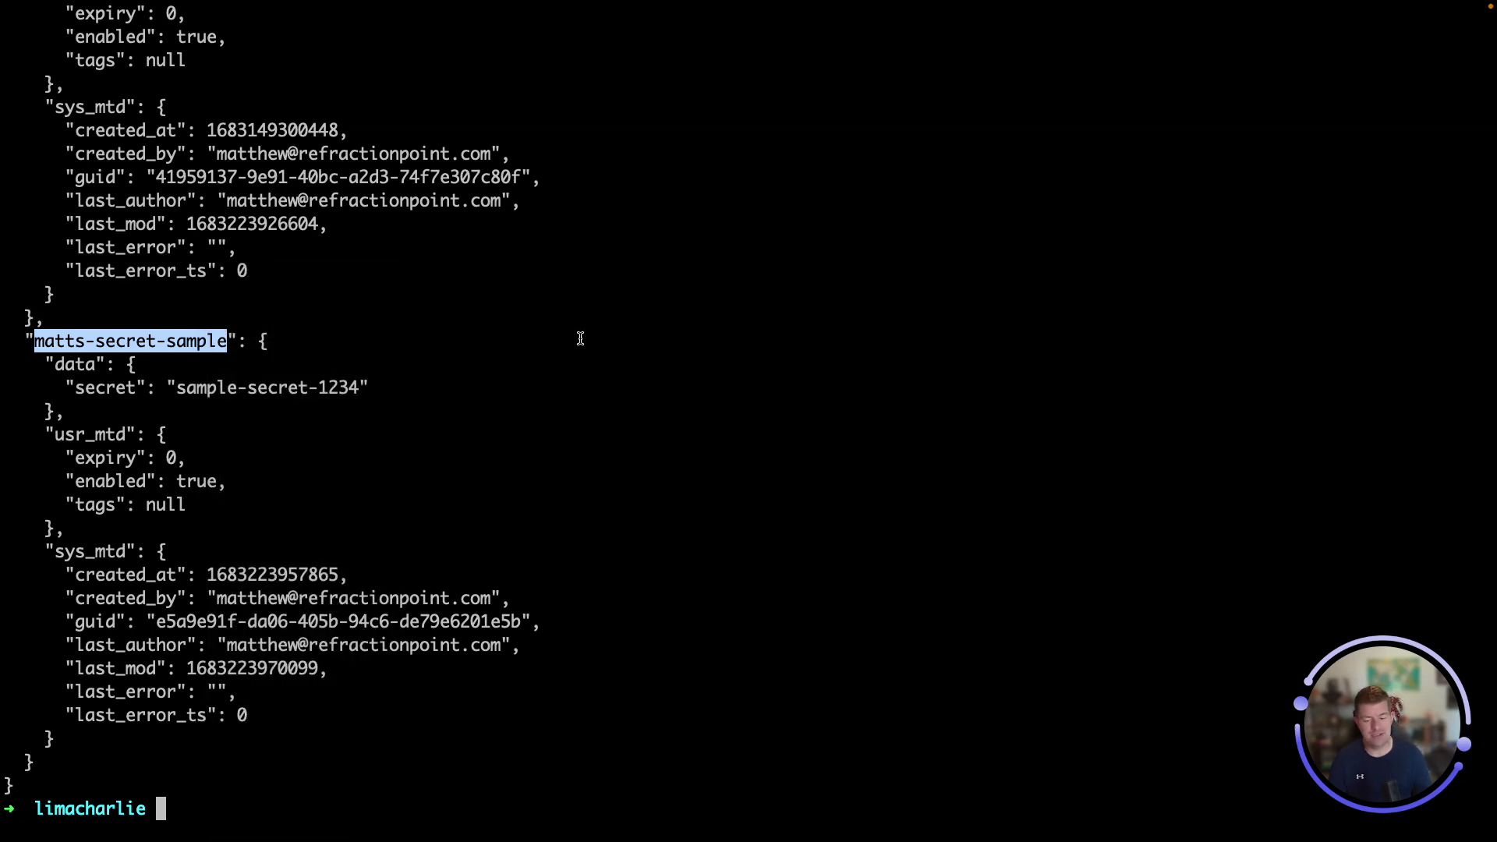
key("ctrl+Up")
left_click(724, 87)
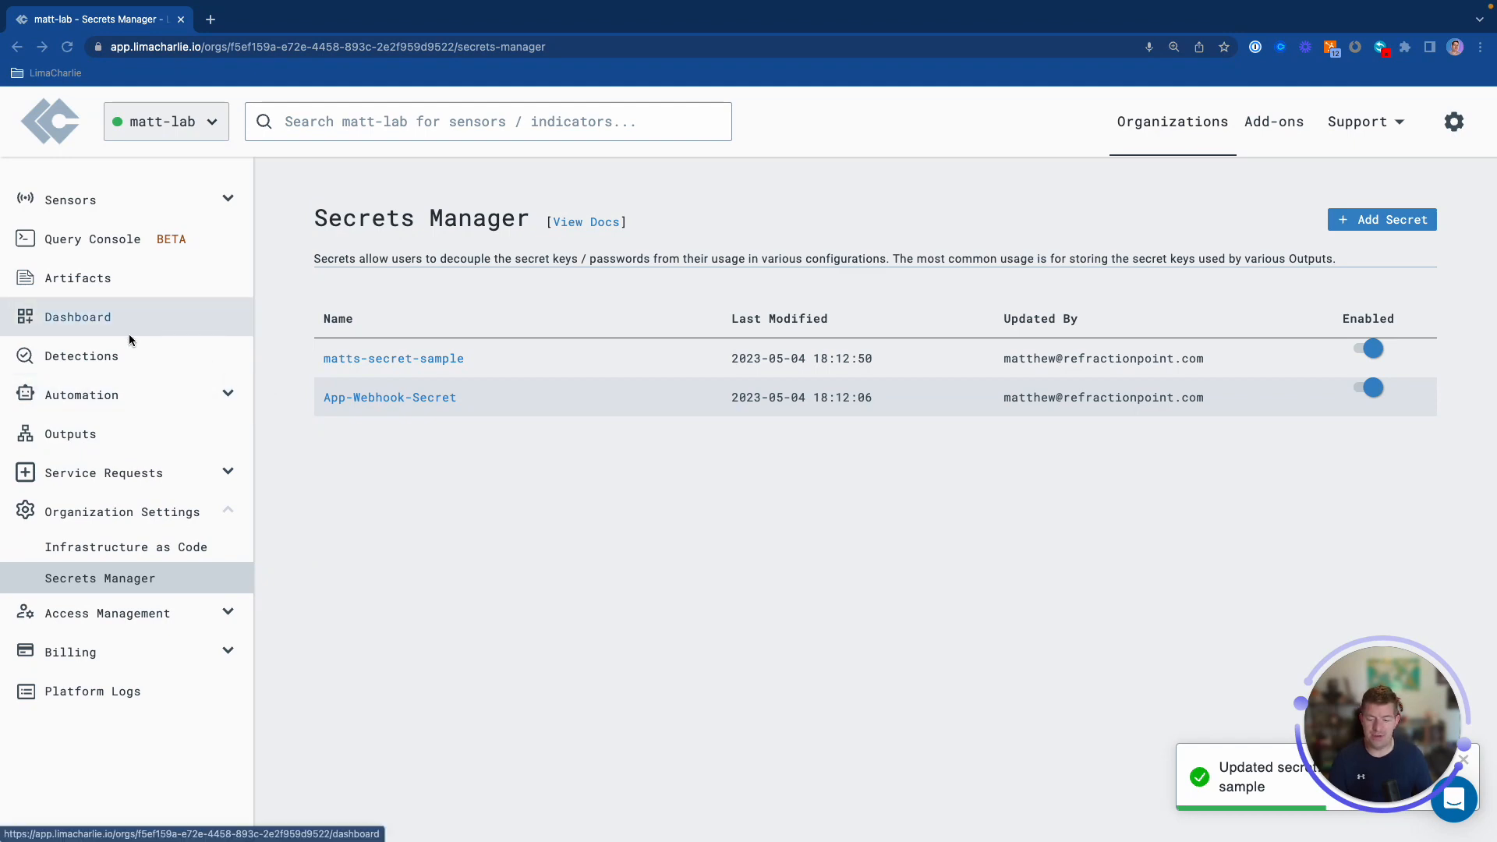
Add a new output sending the Detections stream to a Webhook destination
left_click(113, 440)
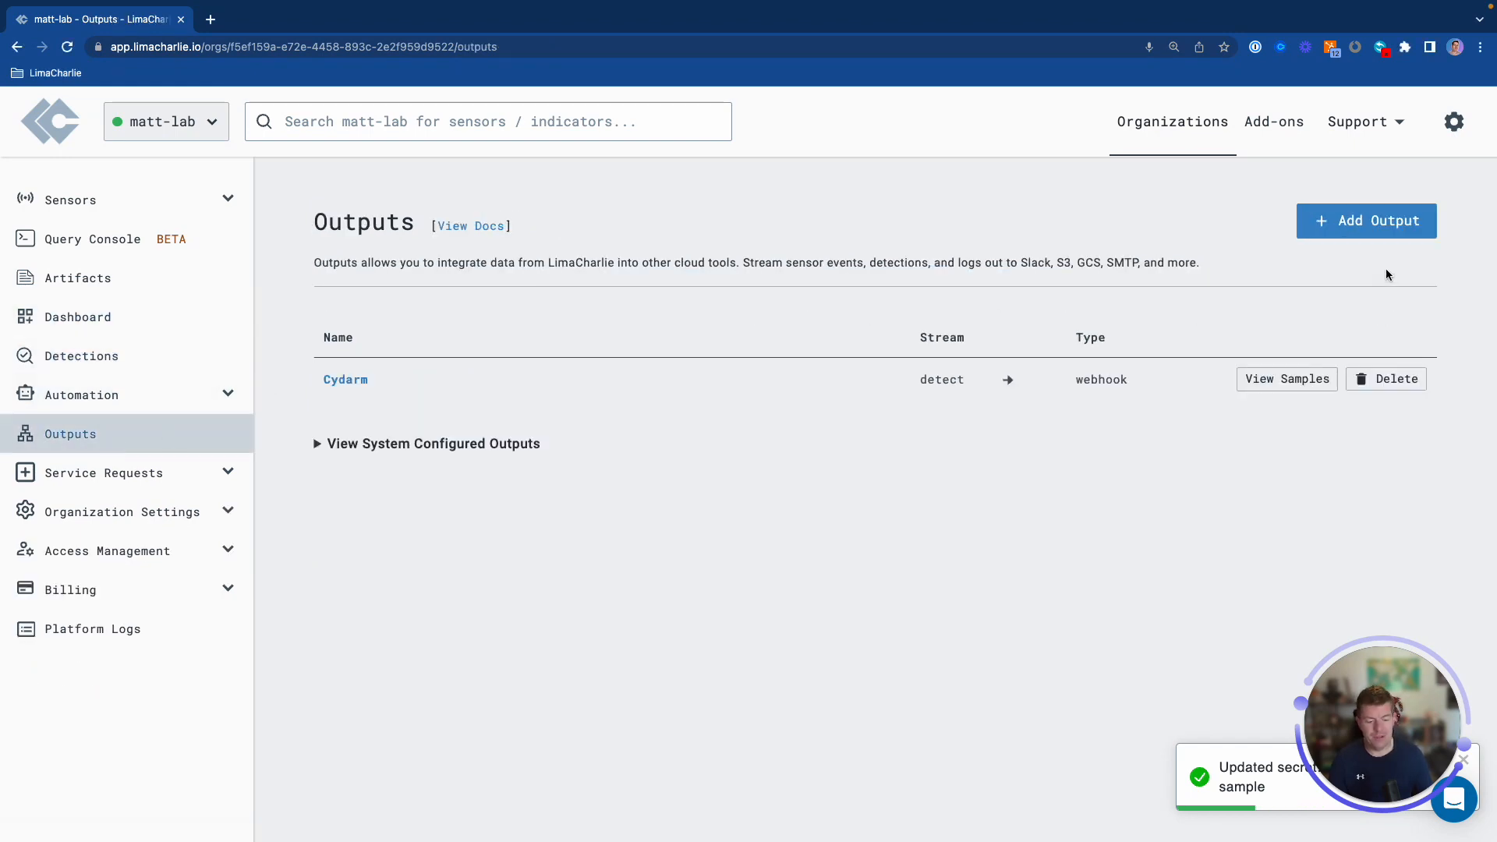
left_click(1365, 221)
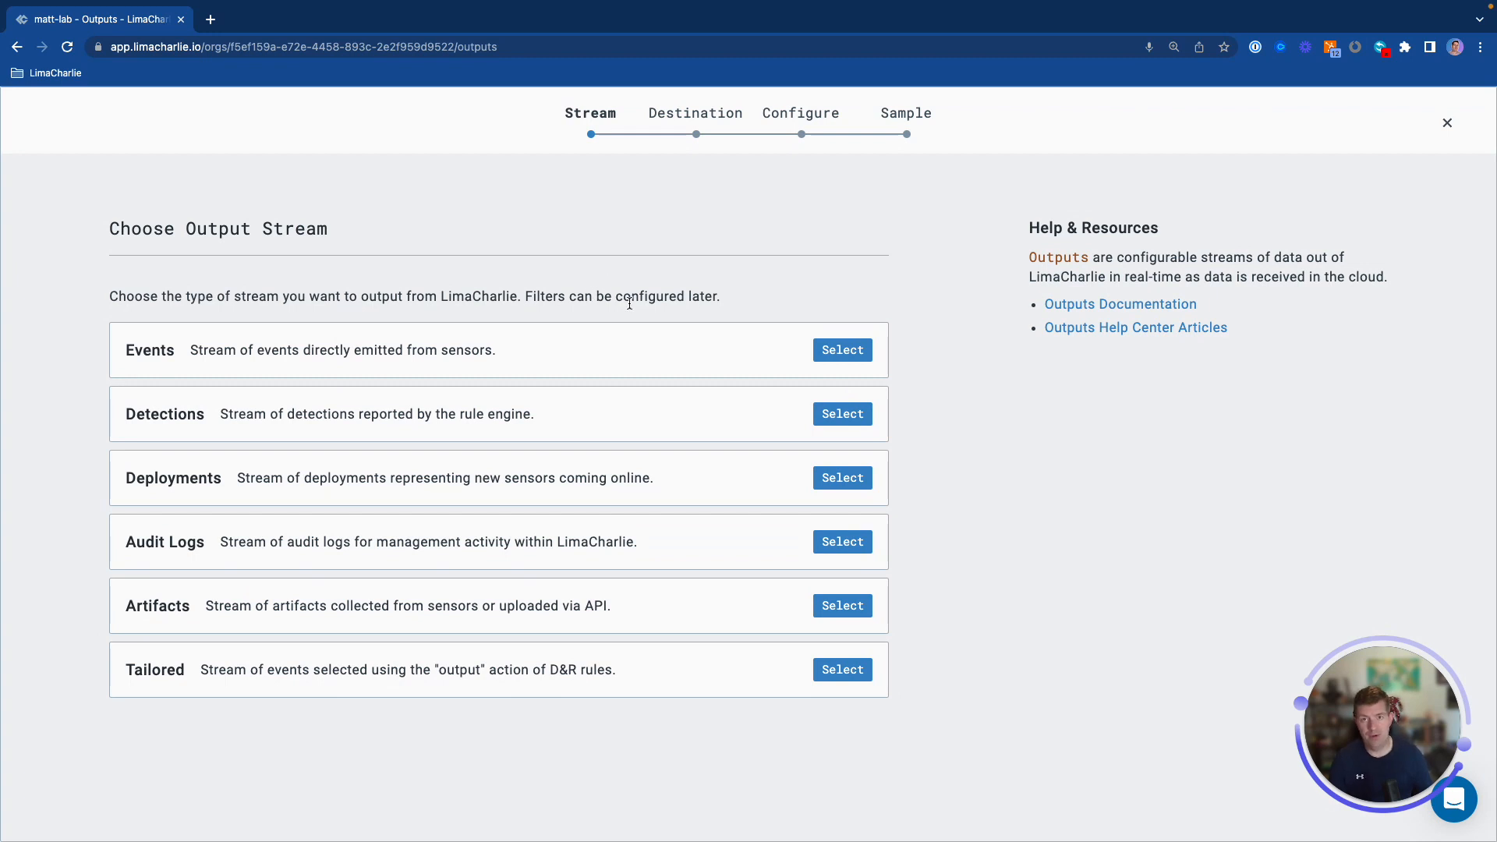
left_click(842, 421)
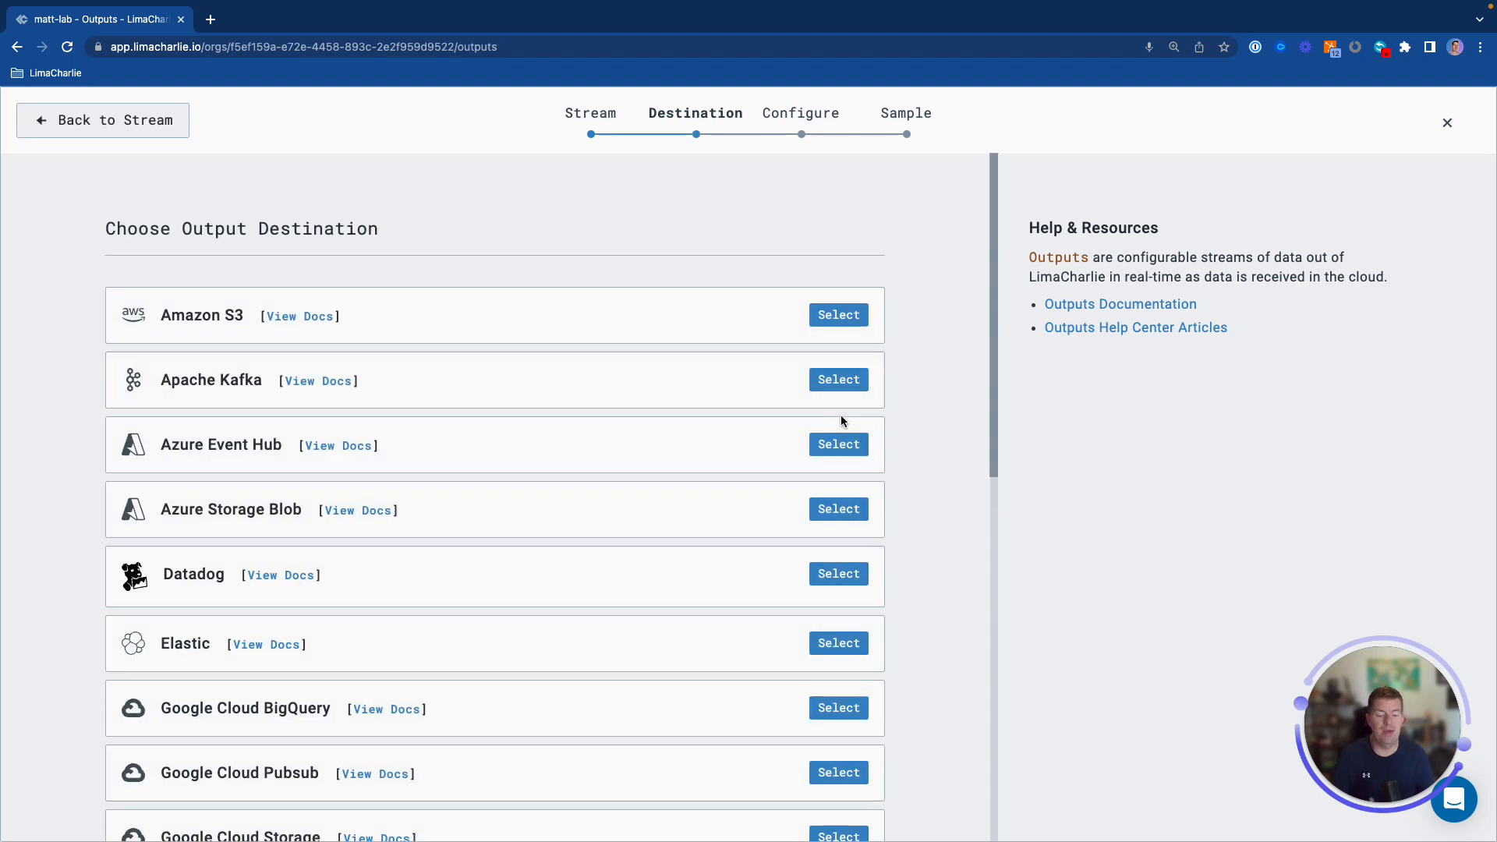
scroll(672, 581, "down", 15)
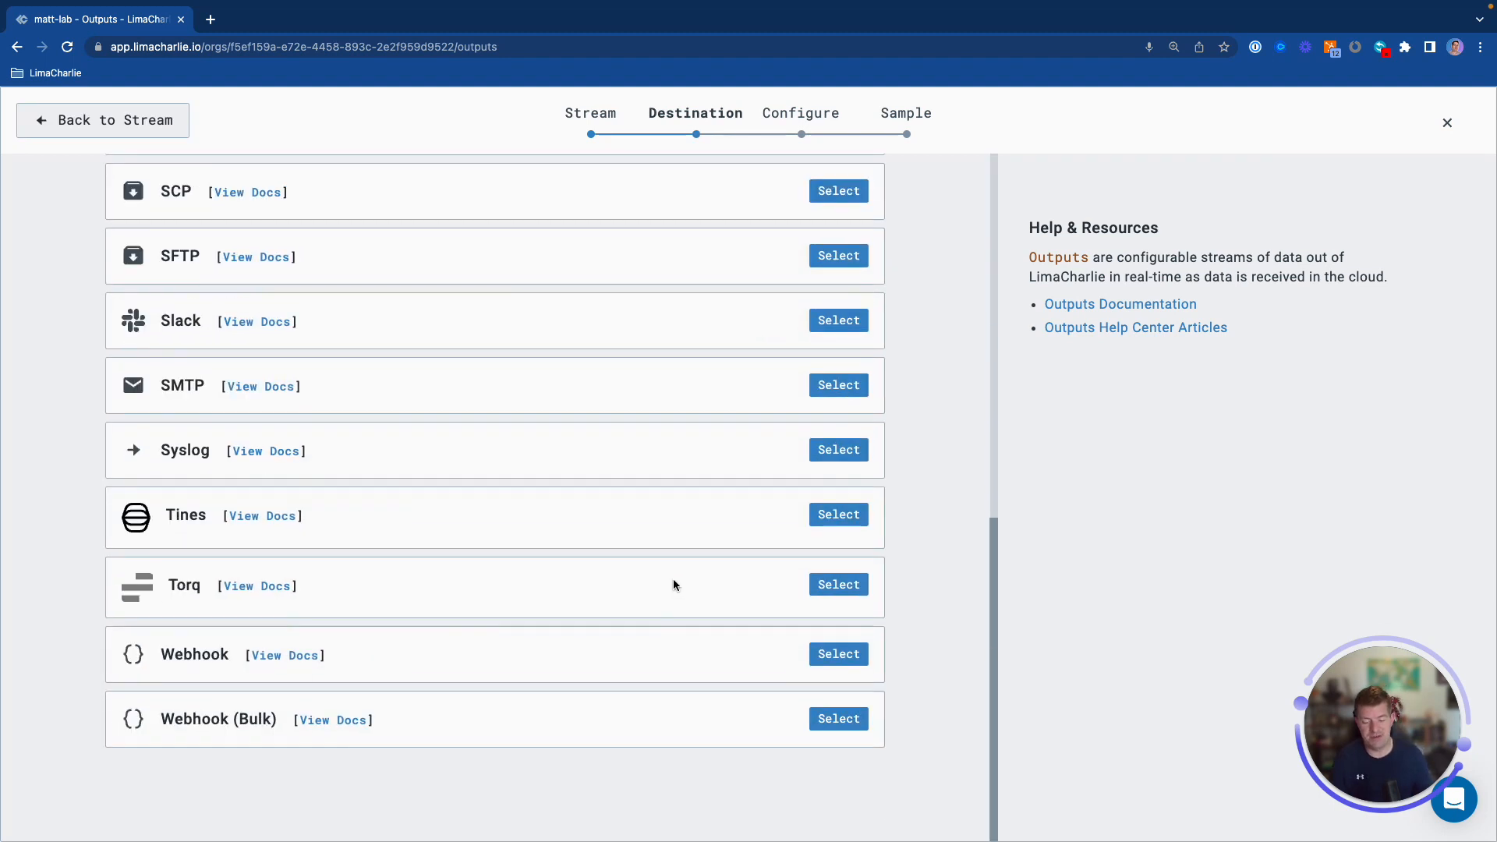
left_click(823, 658)
left_click(377, 317)
left_click(300, 386)
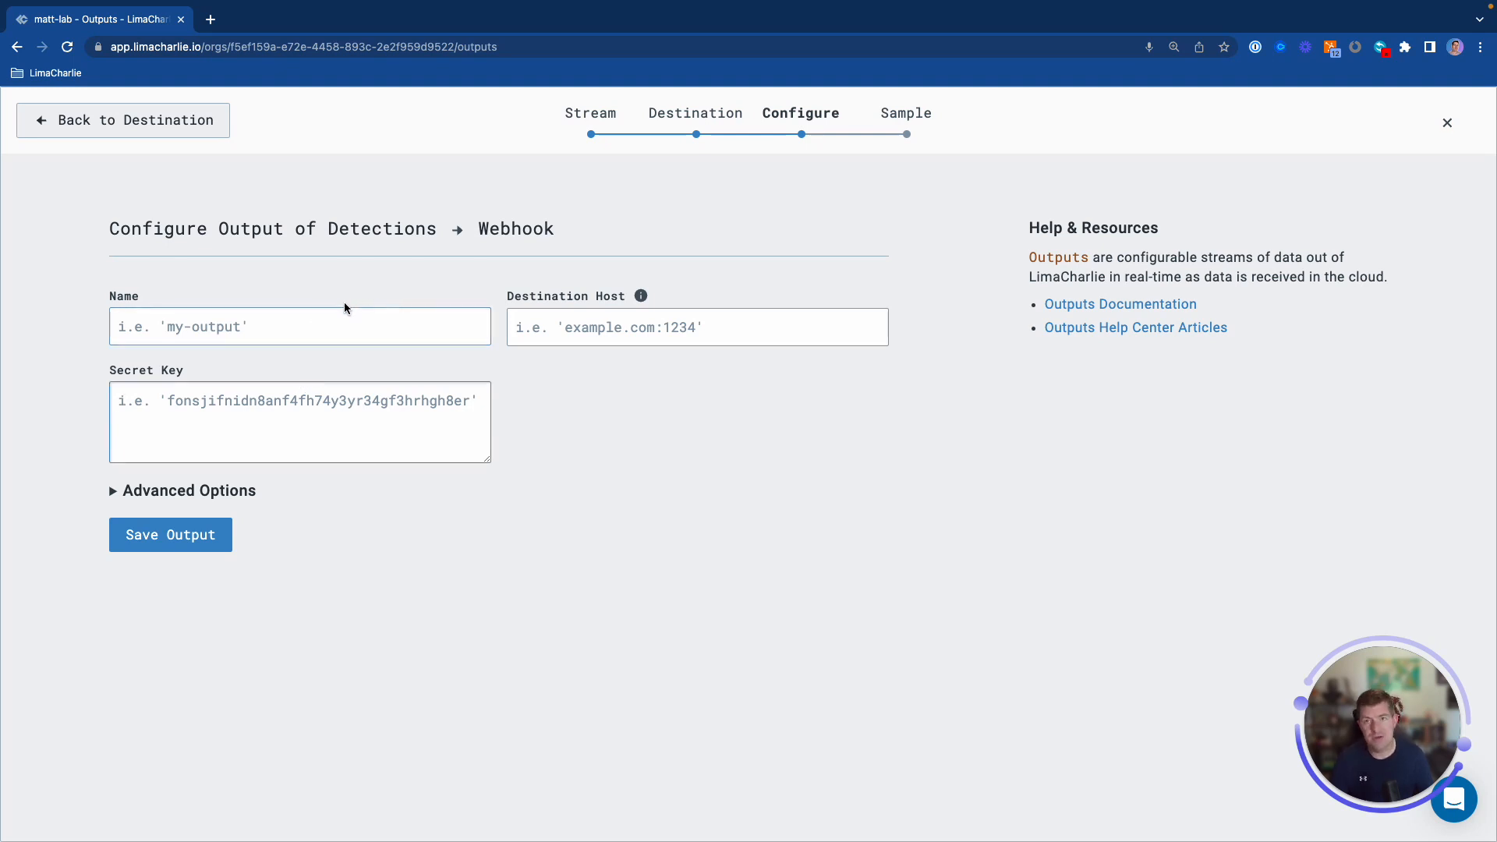
Name the output matts-sample-secret-webhook with destination host example.com:1234
left_click(568, 327)
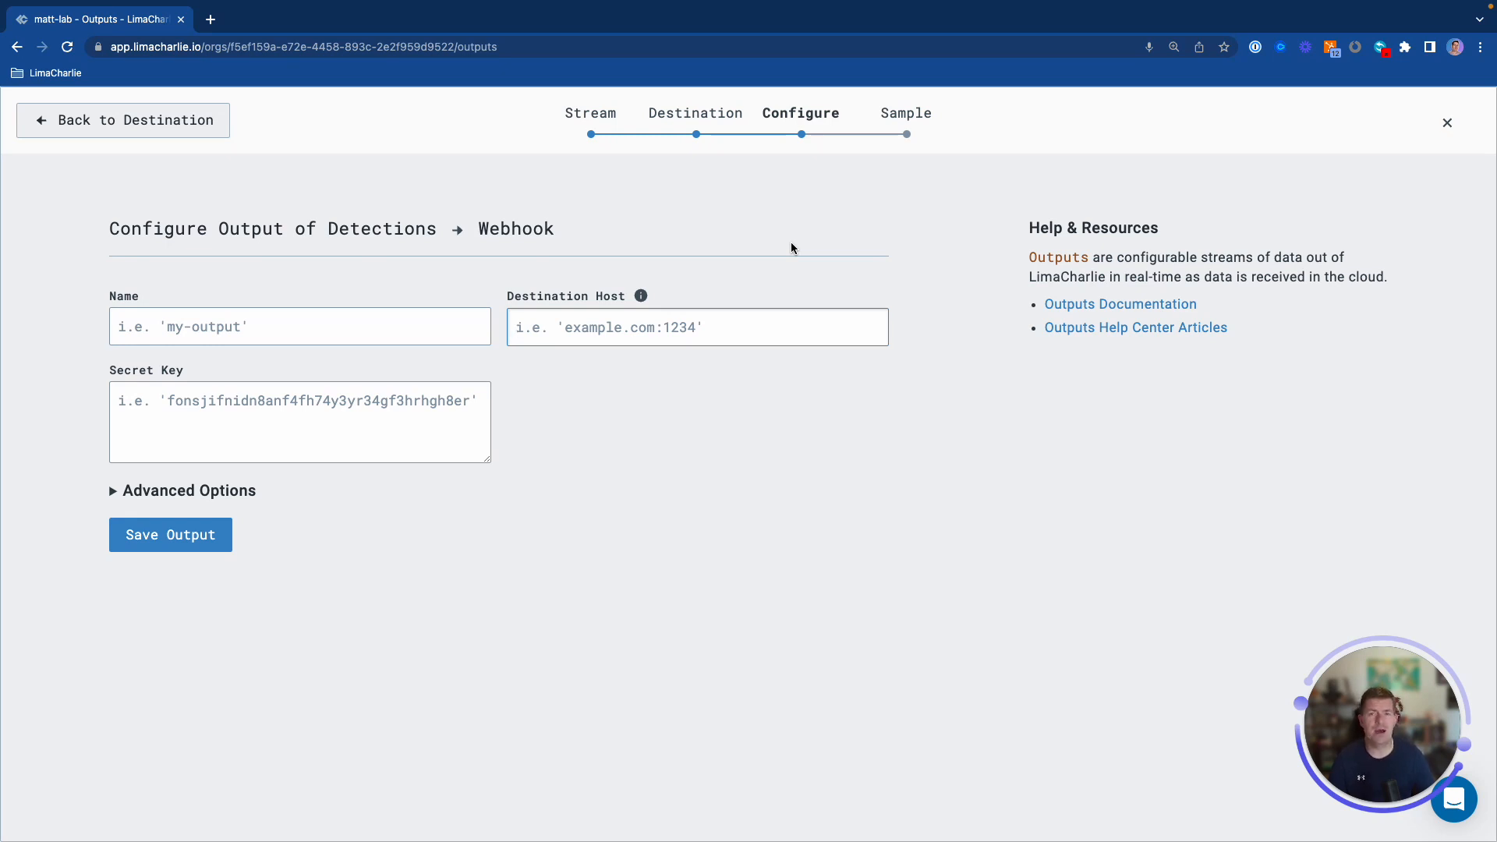
left_click(236, 325)
type("matts-sample-secret-webook")
key("BackSpace")
key("BackSpace")
key("BackSpace")
type("hook")
key("Tab")
type("example.com:1234")
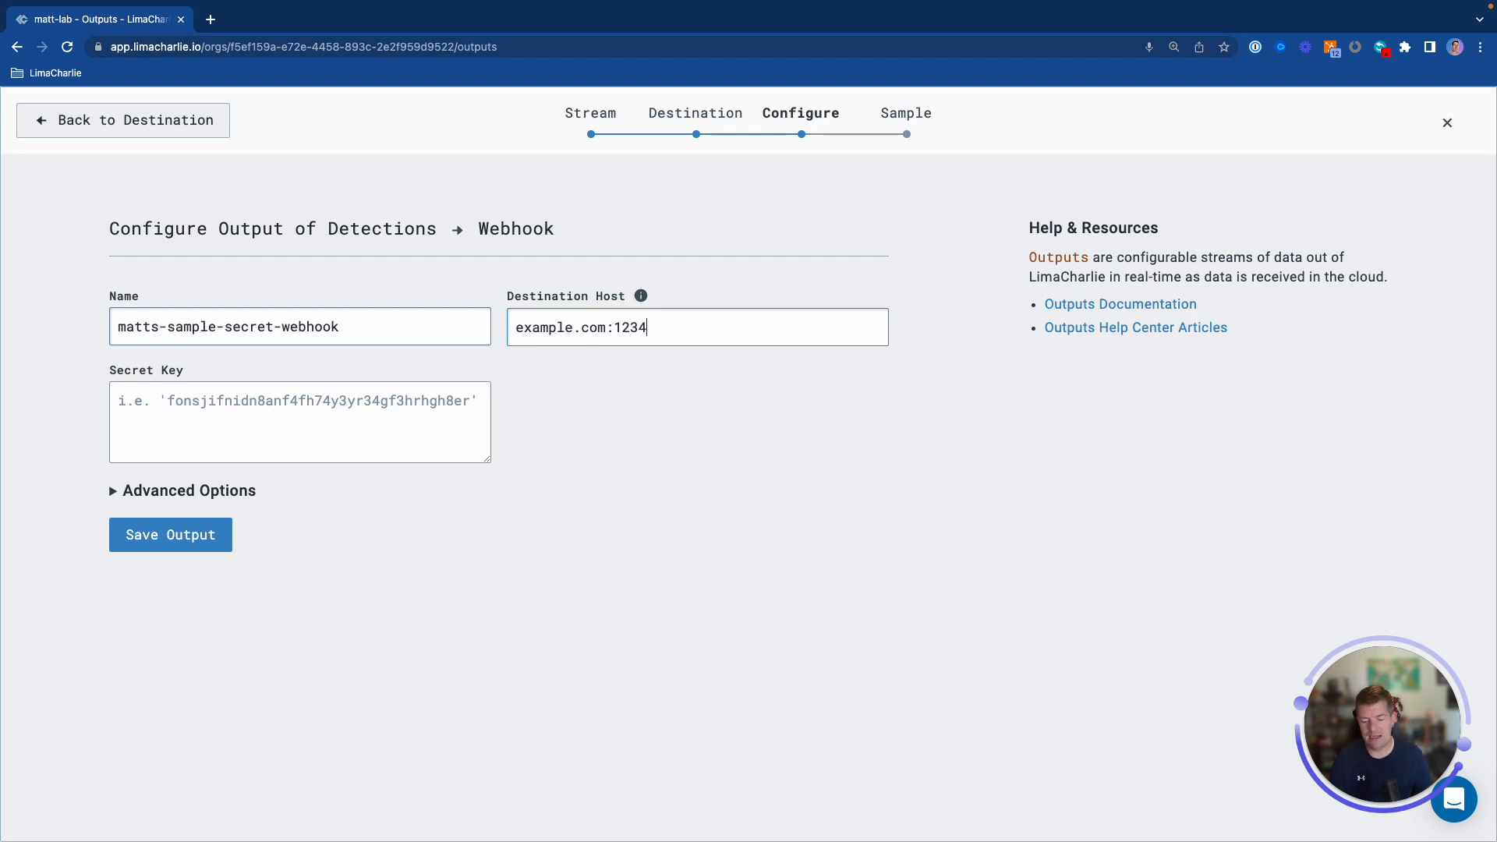
Set the secret key to hive://secret/matts-secret-sample using the copied secret name
left_click(332, 411)
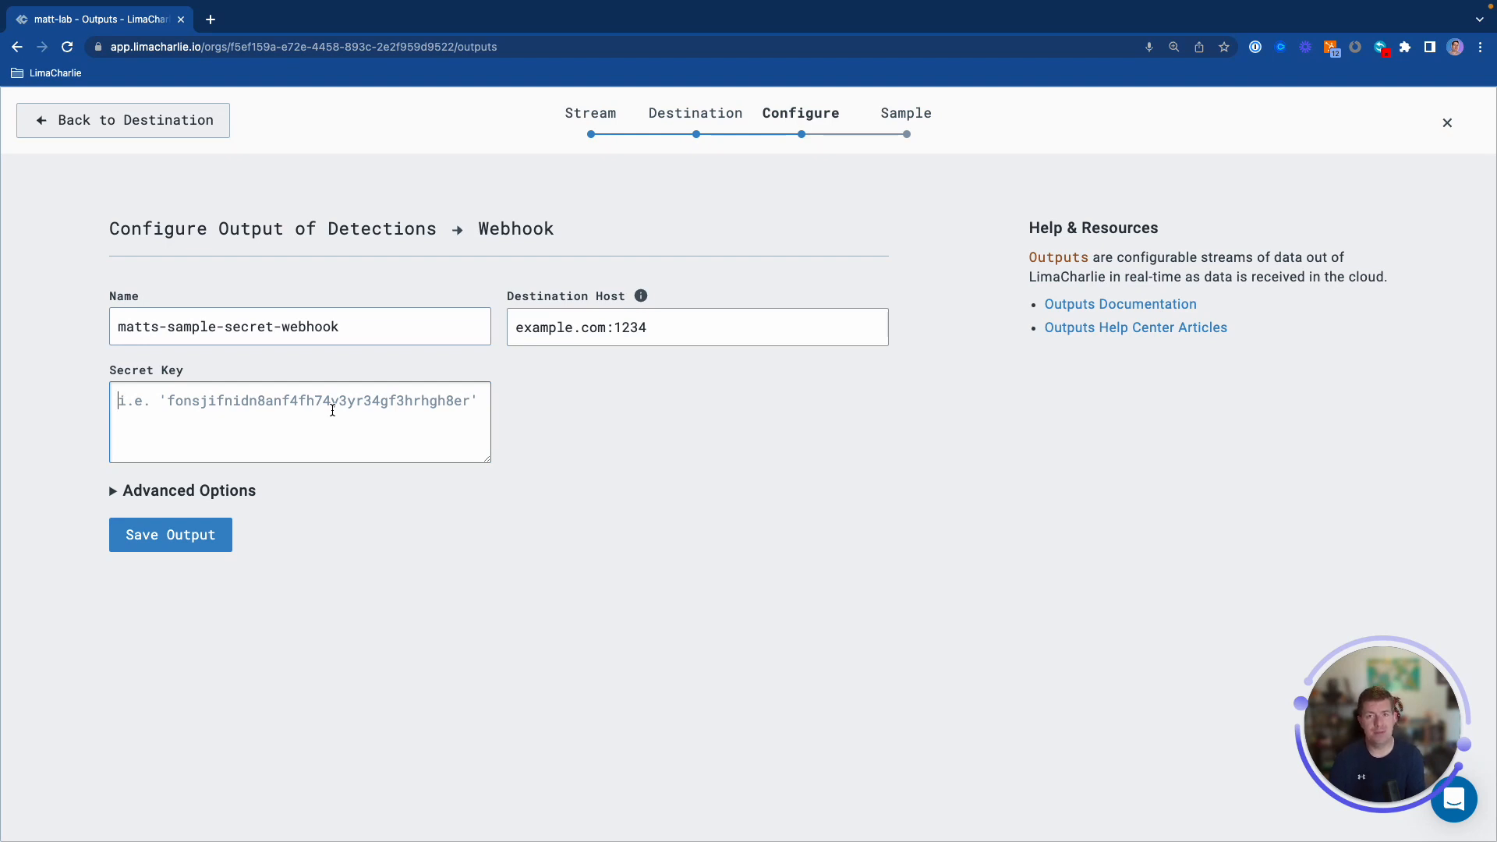
type("hive")
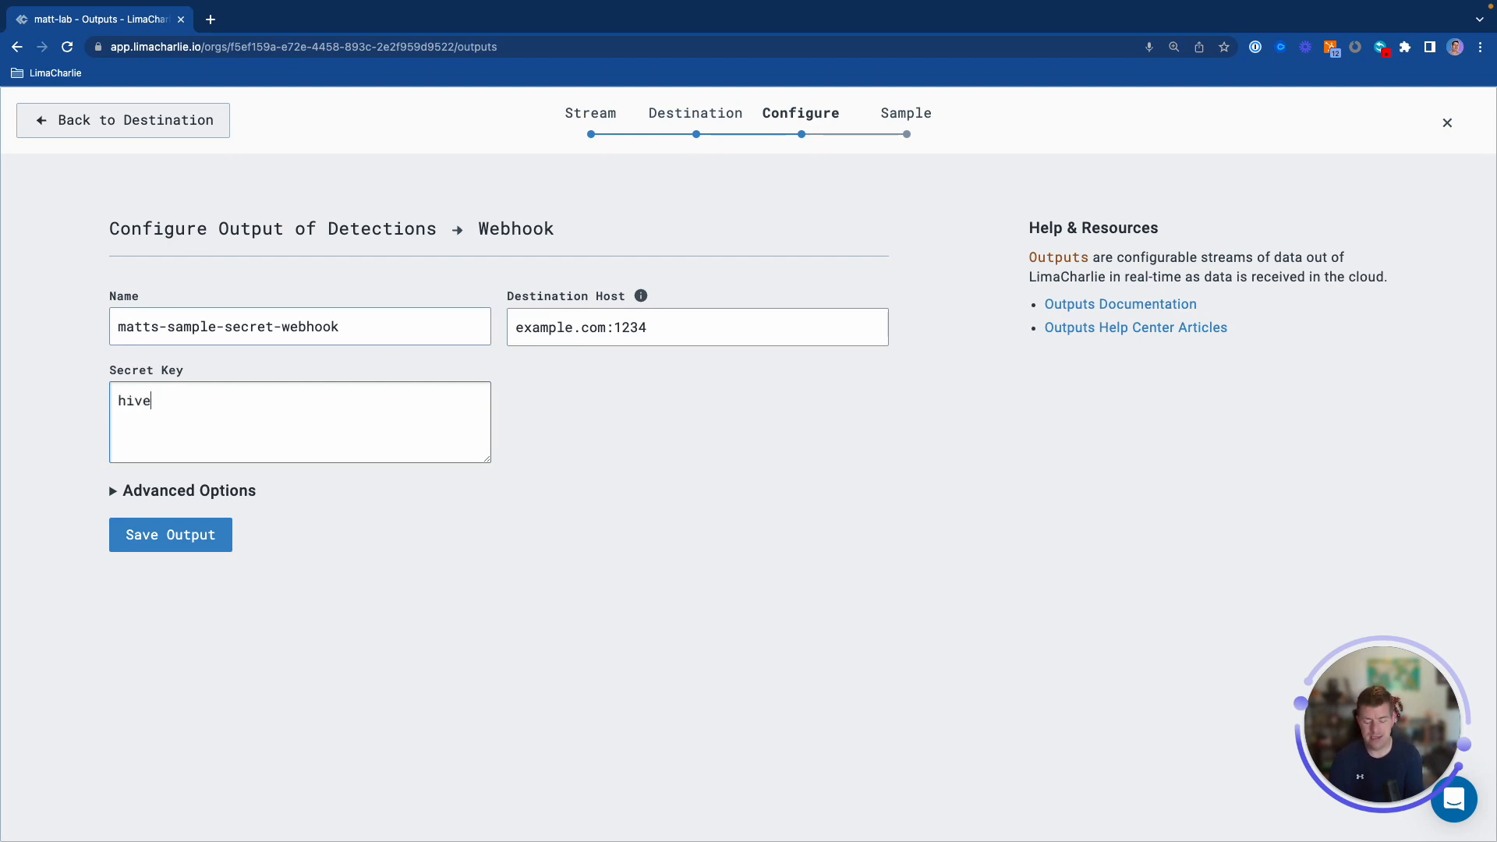
type("://secret/")
key("super+v")
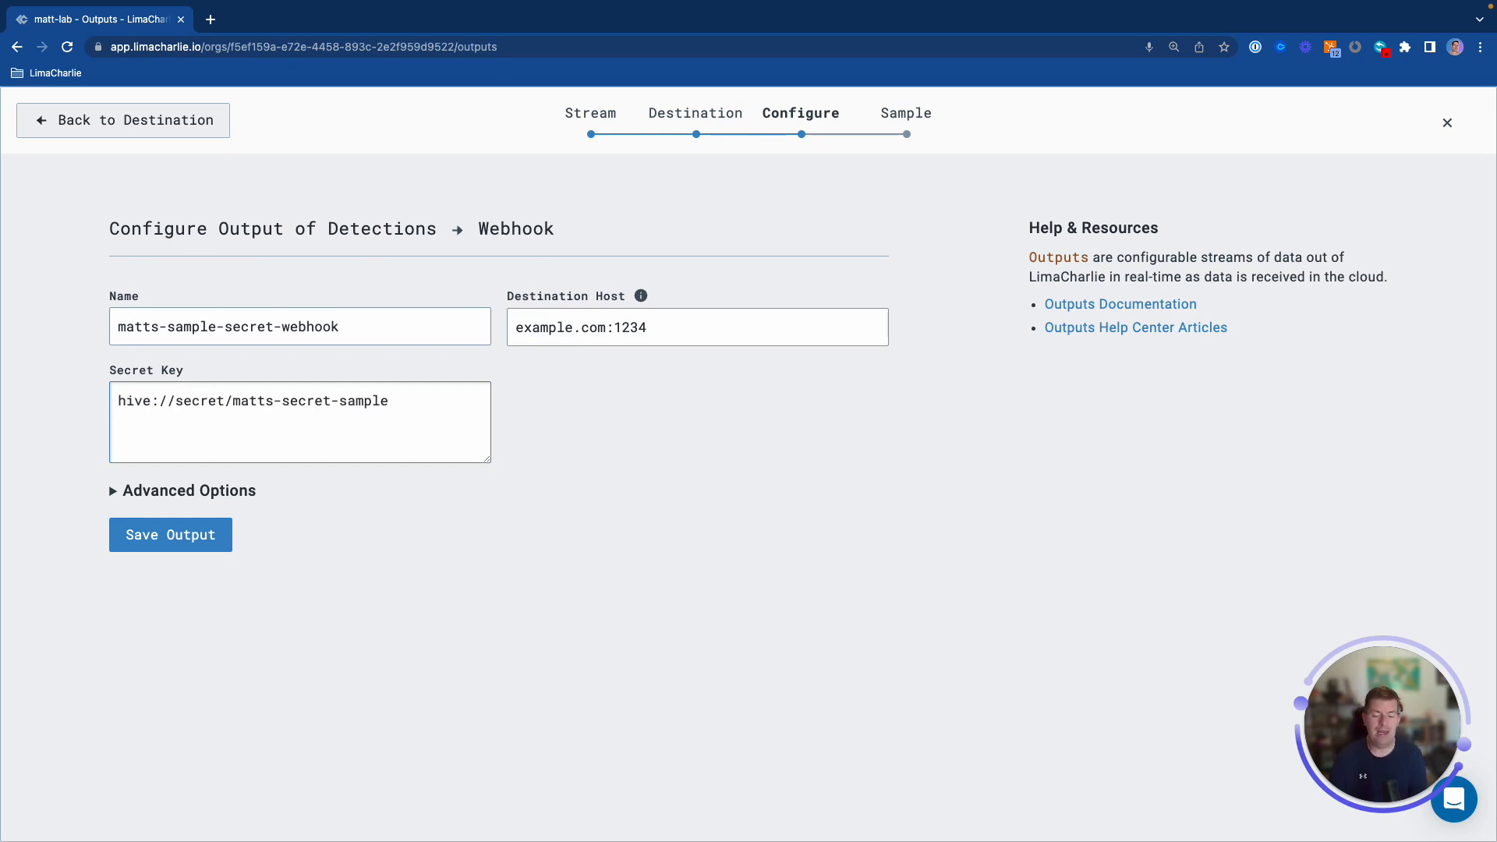